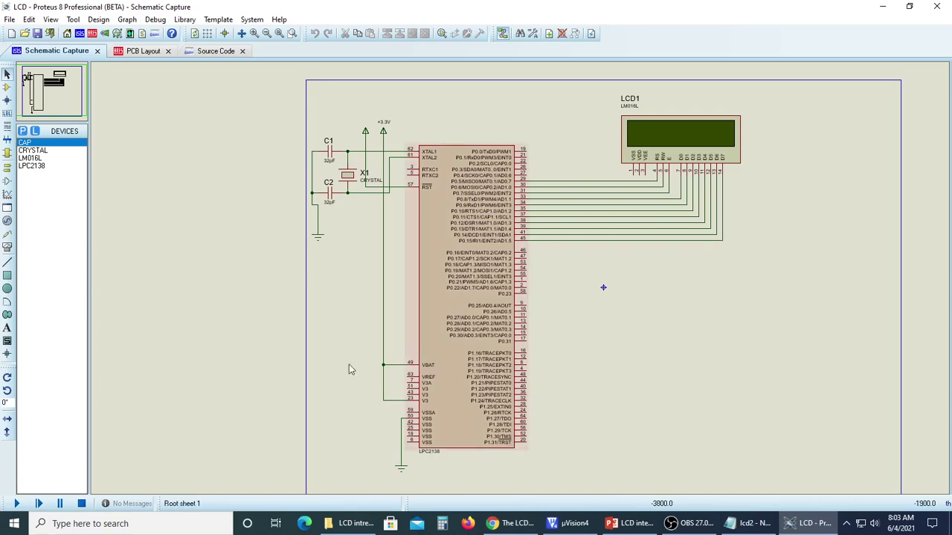
left_click(421, 260)
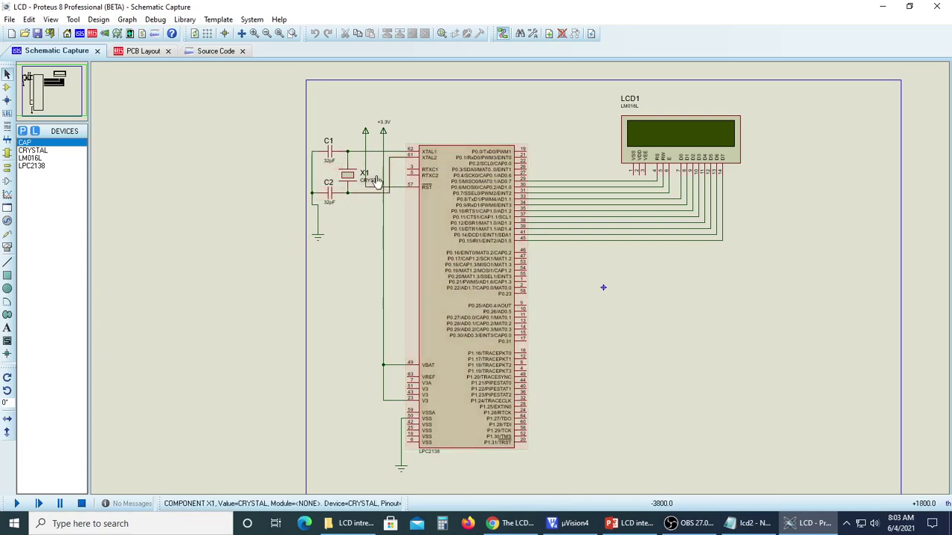
left_click(365, 132)
key("Delete")
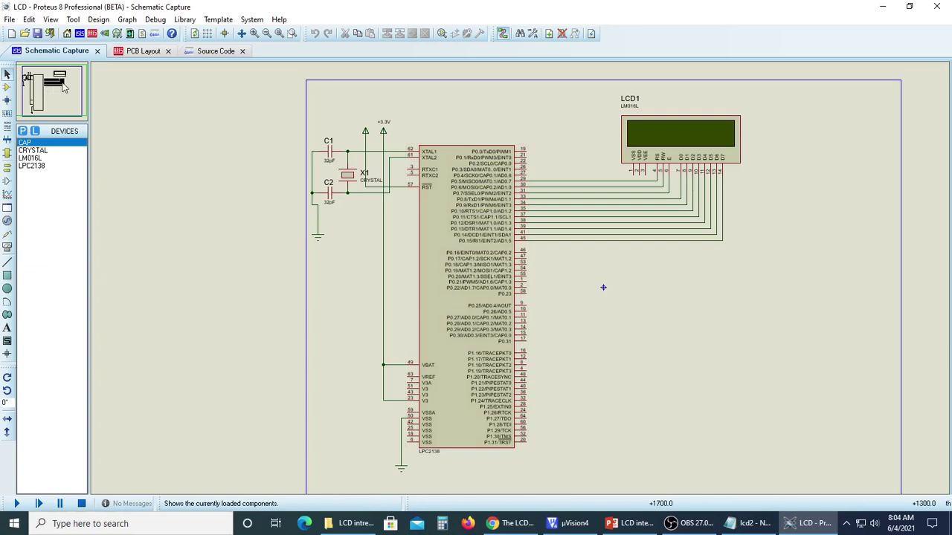
Zoom in on the LM016L LCD and its wiring from the LPC2138 port 0 pins
scroll(698, 244, "up", 1)
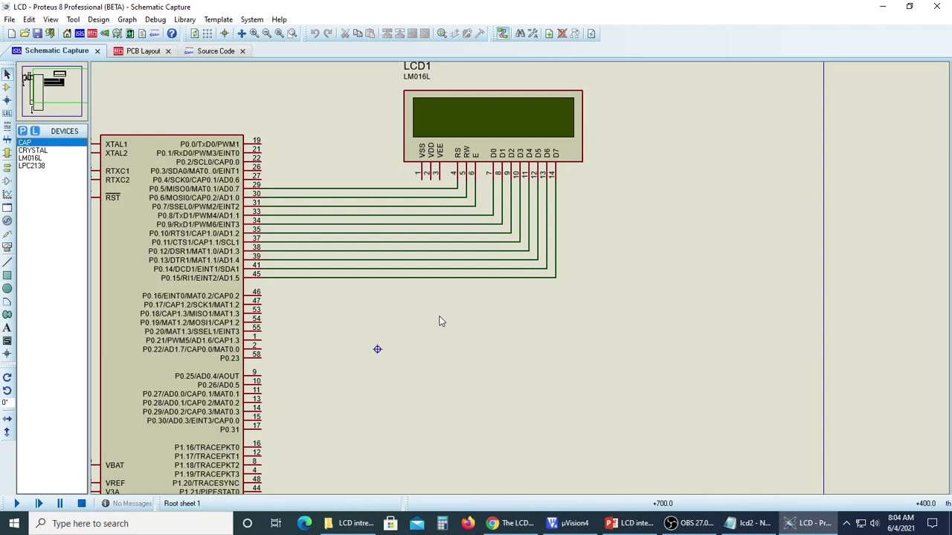
Create a new µVision project saved as lcd, replacing the existing lcd project
key("alt+Tab")
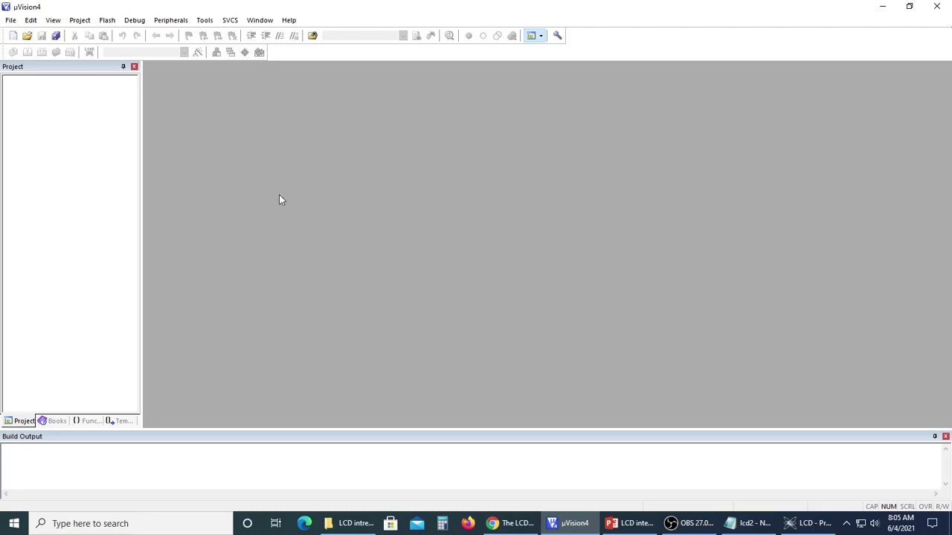
left_click(80, 21)
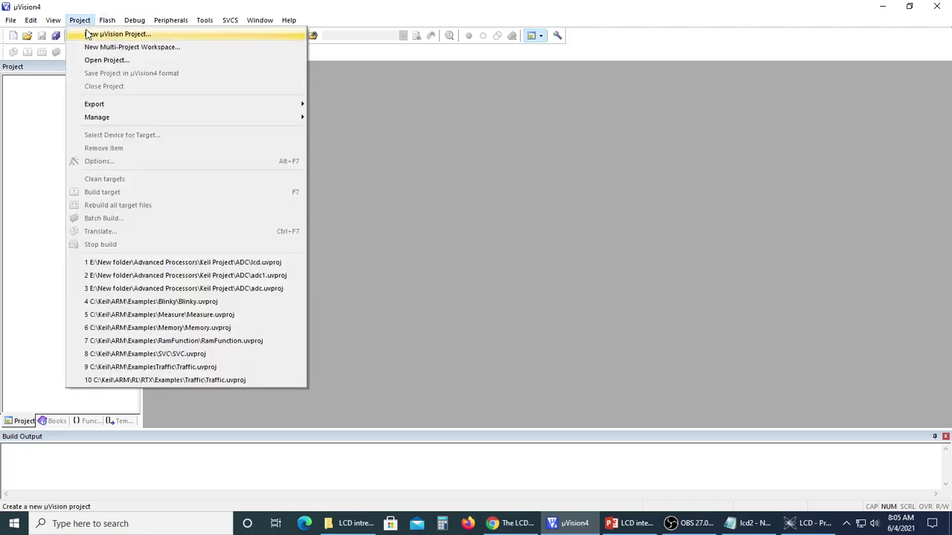
left_click(88, 35)
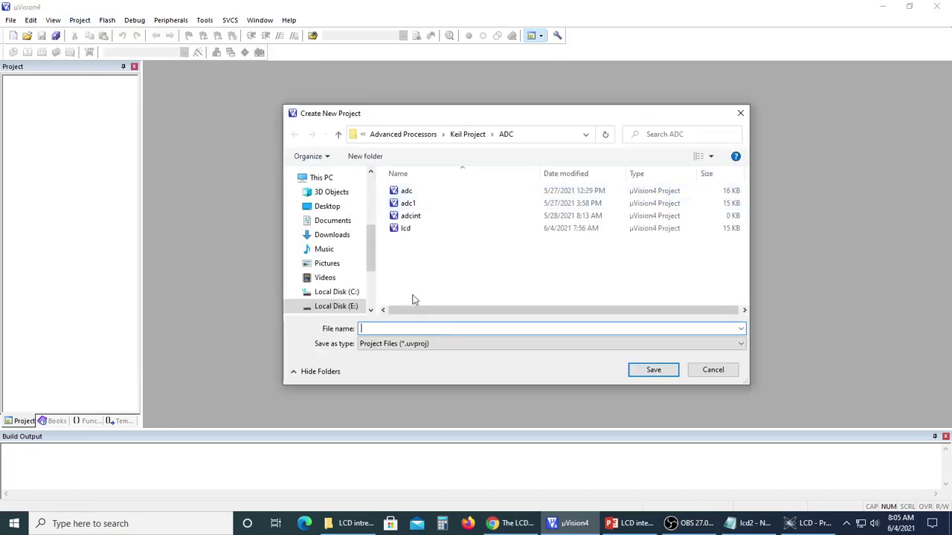
type("lcd")
left_click(691, 252)
left_click(653, 369)
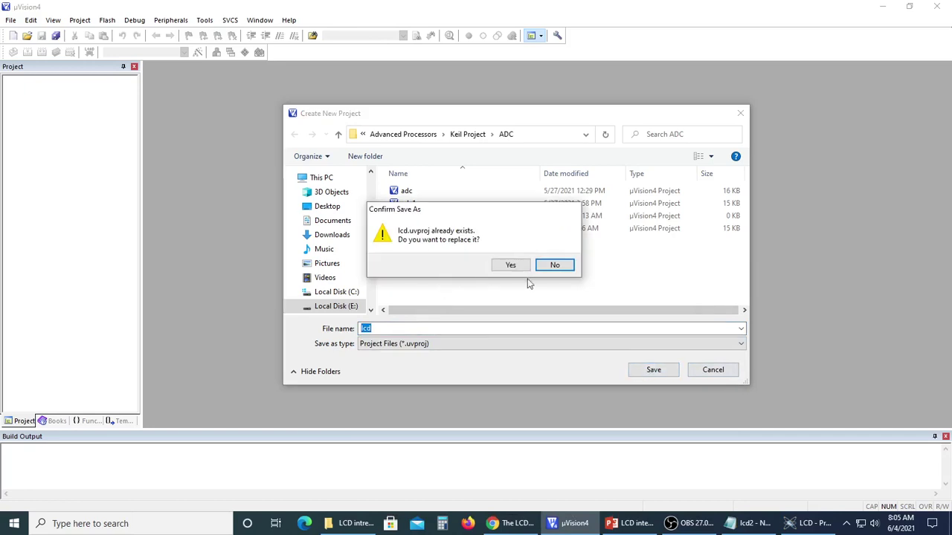
left_click(510, 266)
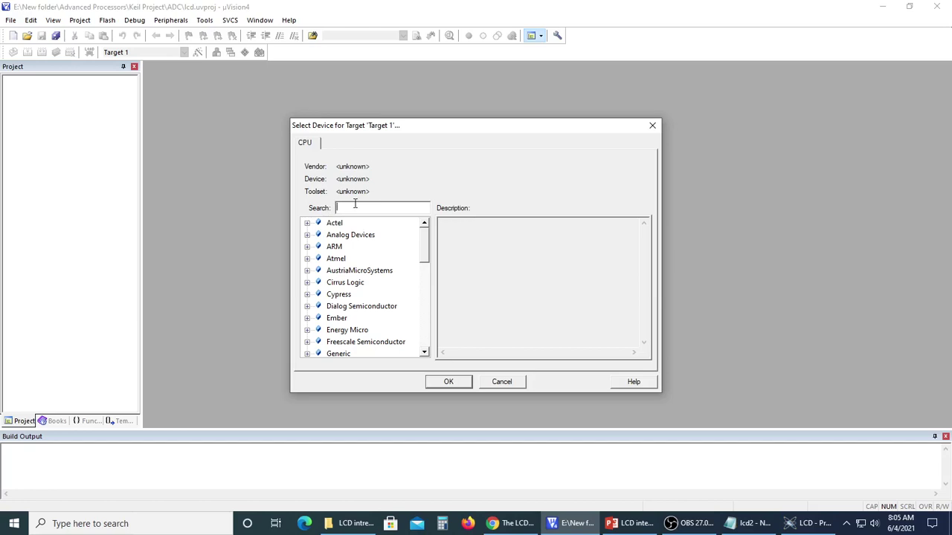
Target the NXP LPC2148 and copy Startup.s into the project, overwriting the old copy
type("lpc")
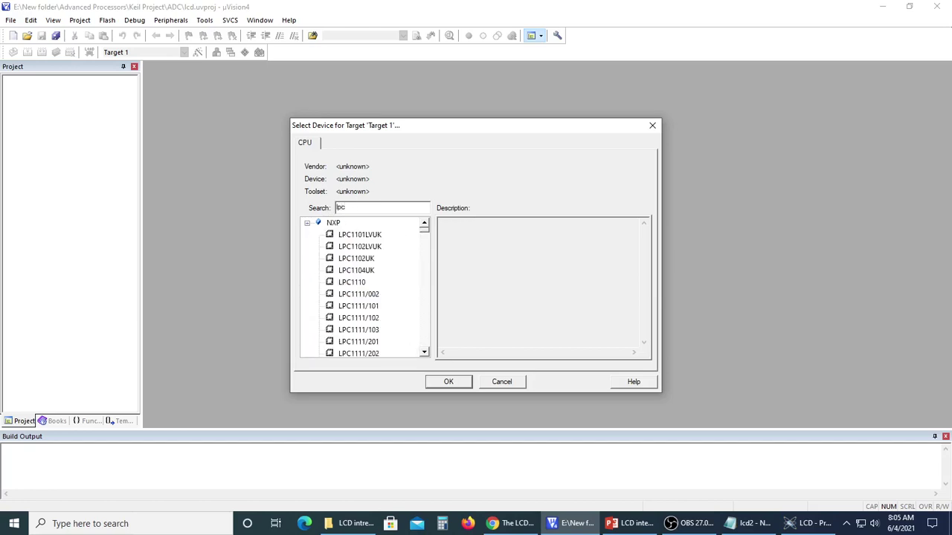
type("2148")
left_click(362, 236)
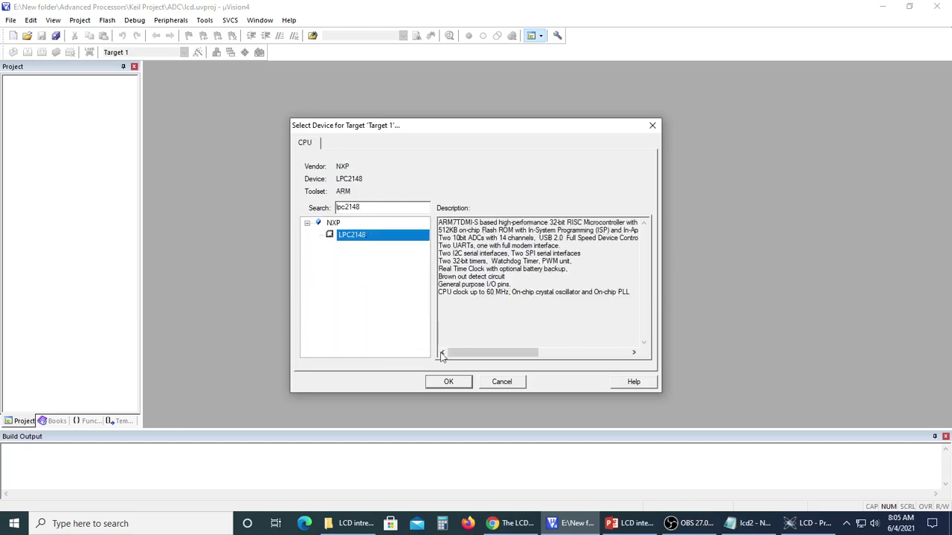
left_click(444, 383)
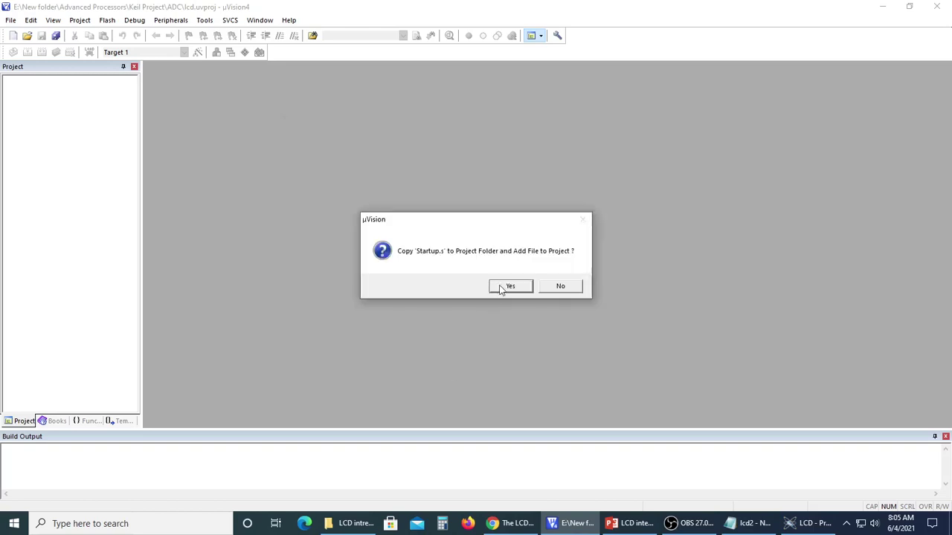
left_click(500, 290)
left_click(467, 290)
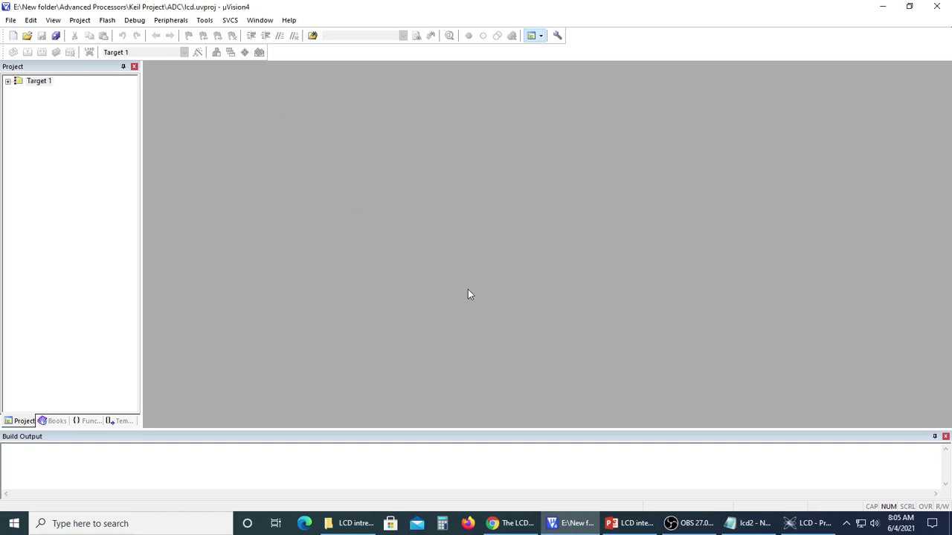
Keep the 12.0 MHz crystal, enable Create HEX File for Target 1, and start a blank document
right_click(34, 82)
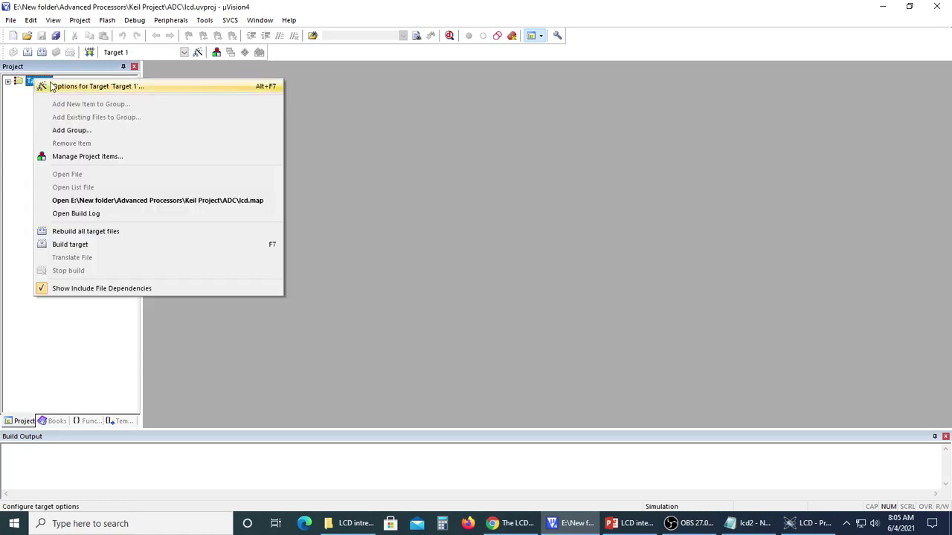
left_click(51, 87)
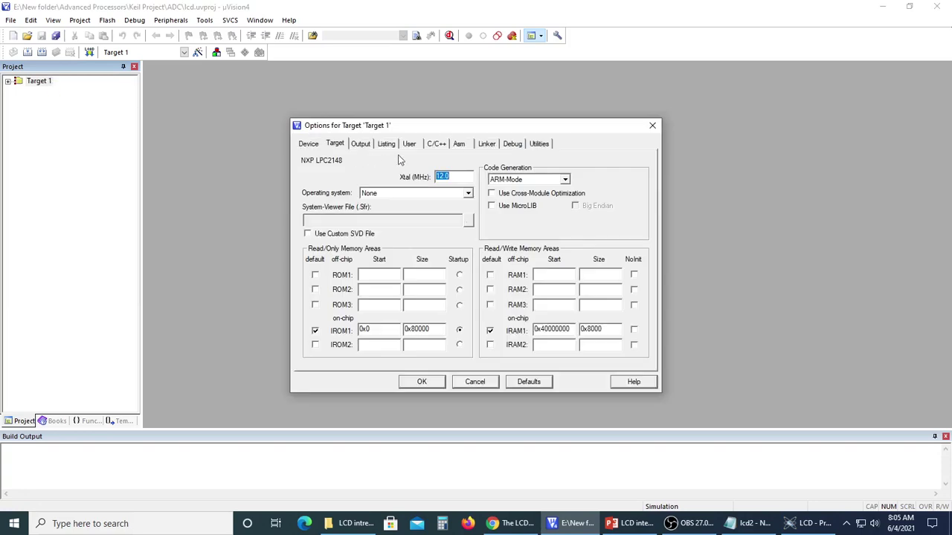
left_click(448, 177)
double_click(448, 176)
left_click(360, 145)
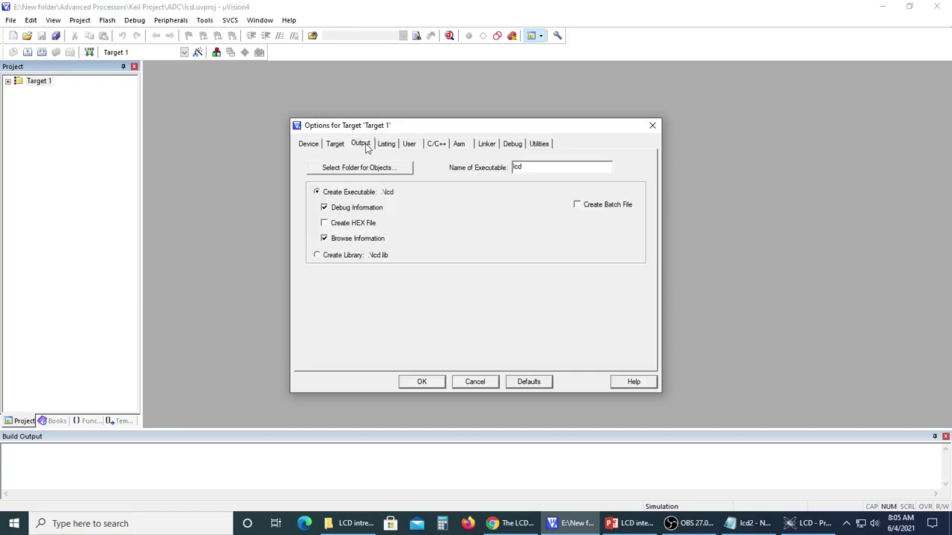
left_click(343, 226)
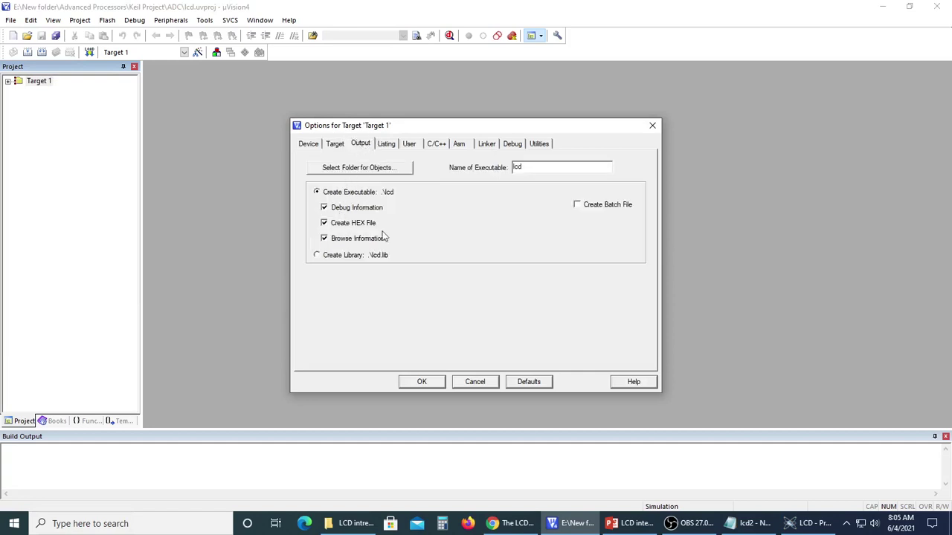
left_click(422, 383)
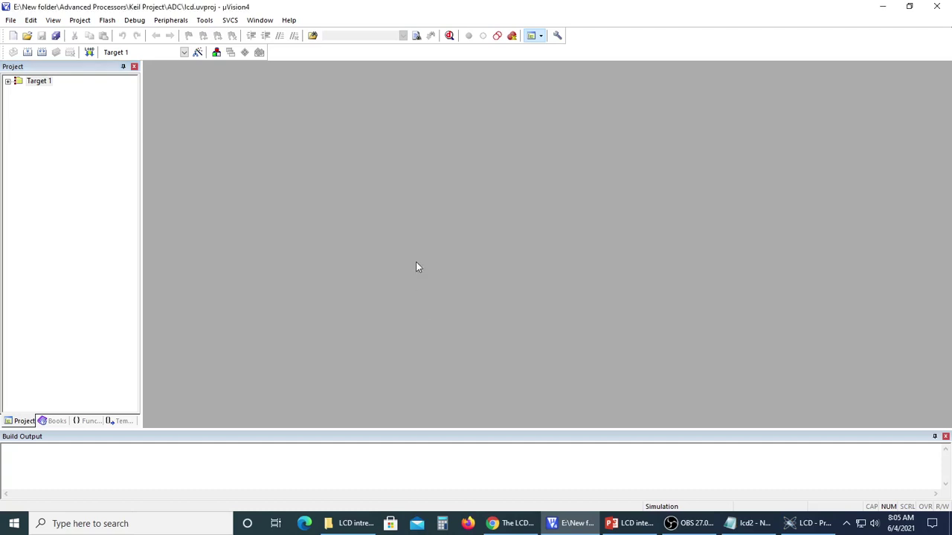
left_click(13, 35)
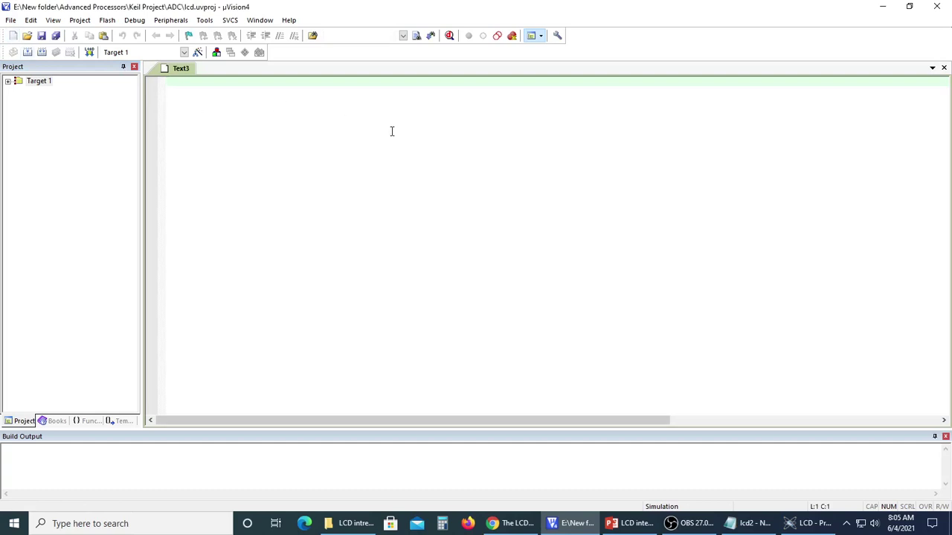
Save the new empty document as lcd.c, overwriting the existing lcd.c in the ADC folder
left_click(43, 36)
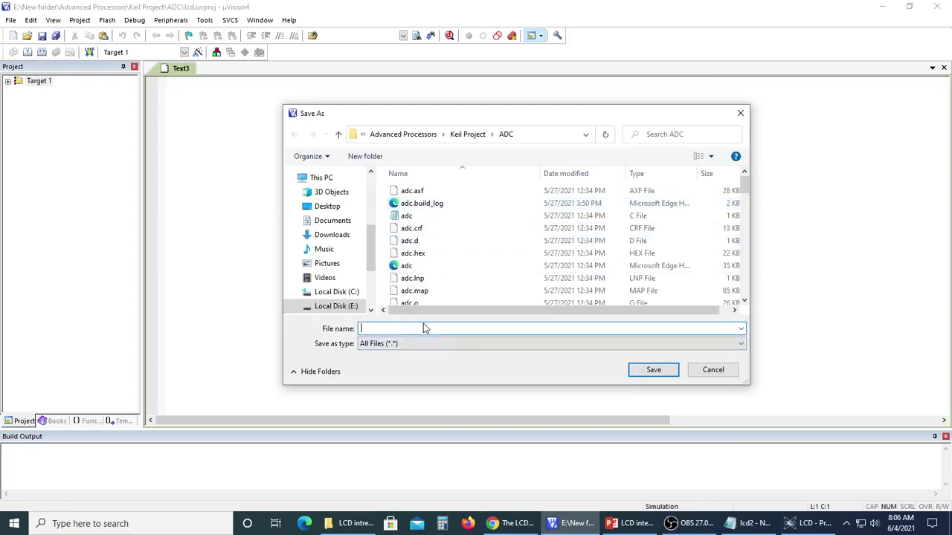
type("lcd")
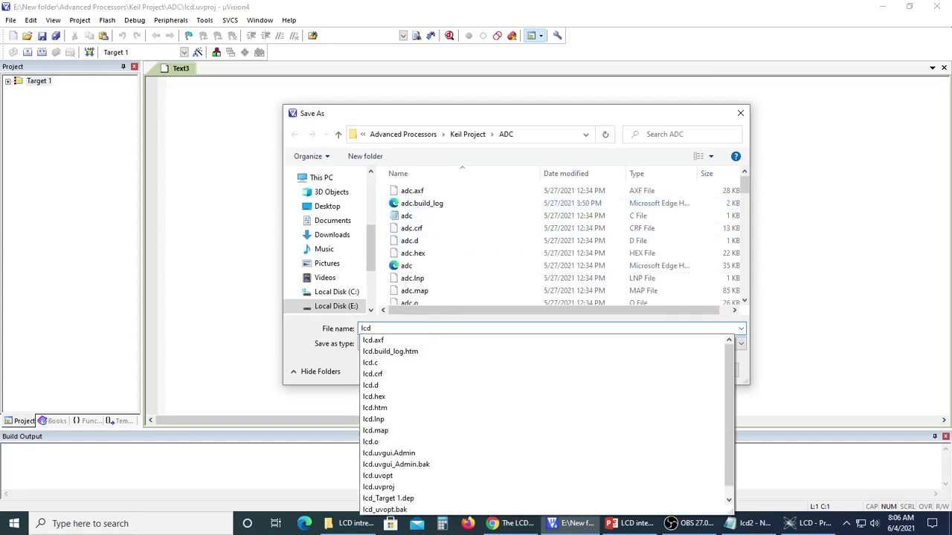
type(".c")
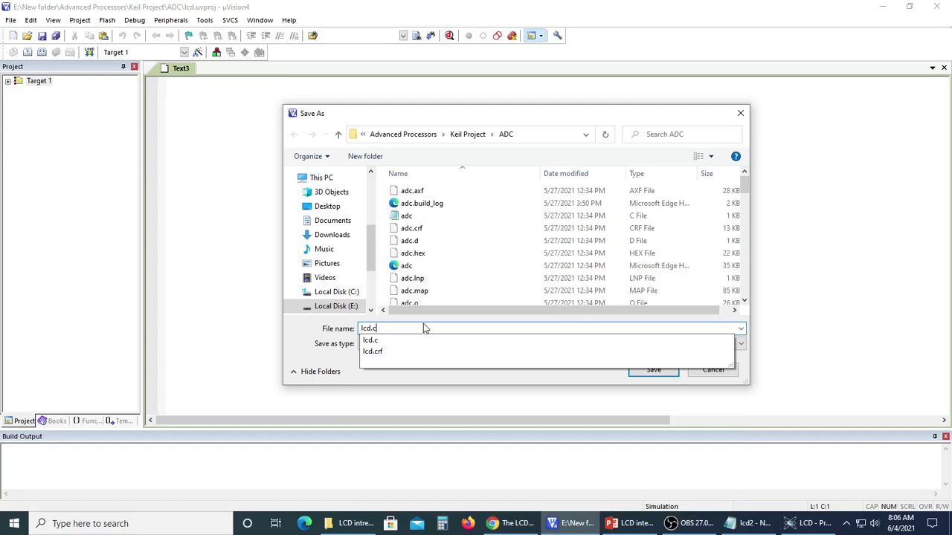
key("Escape")
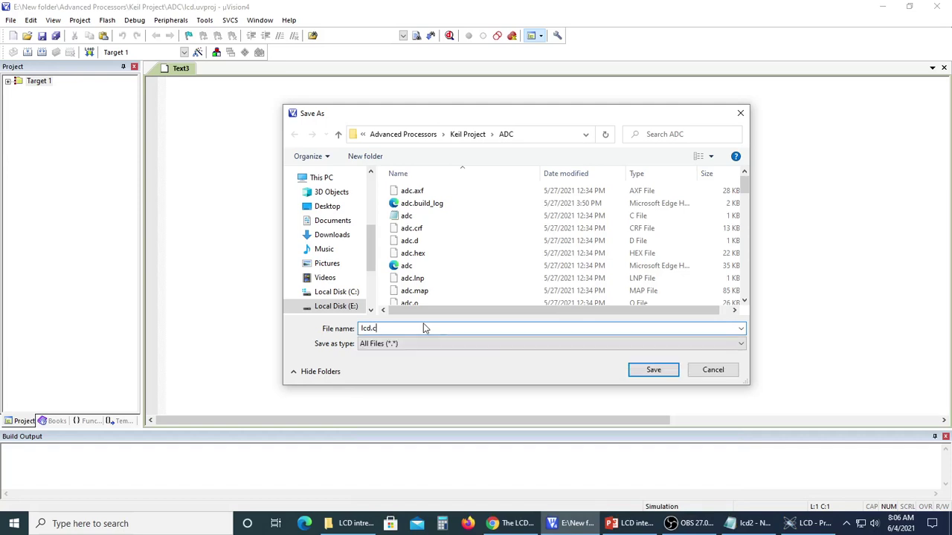
left_click(658, 371)
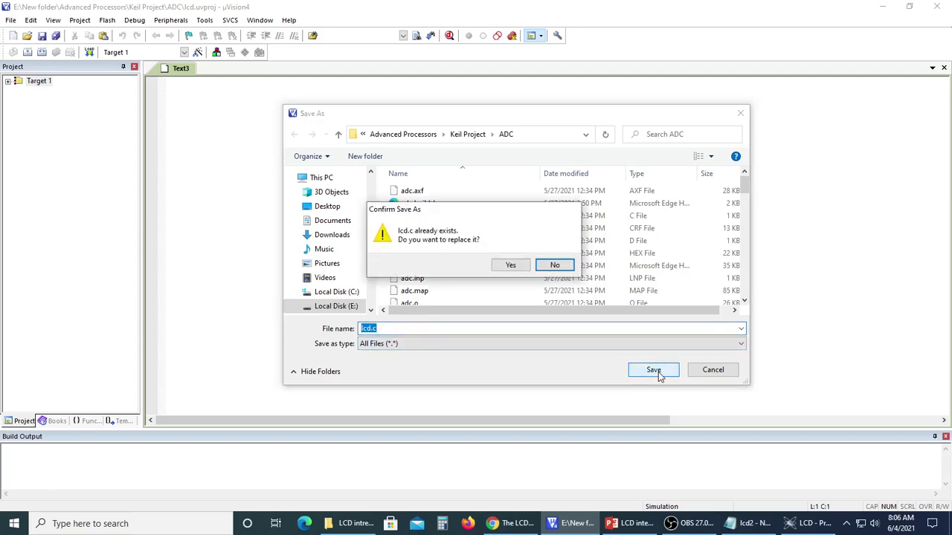
left_click(504, 269)
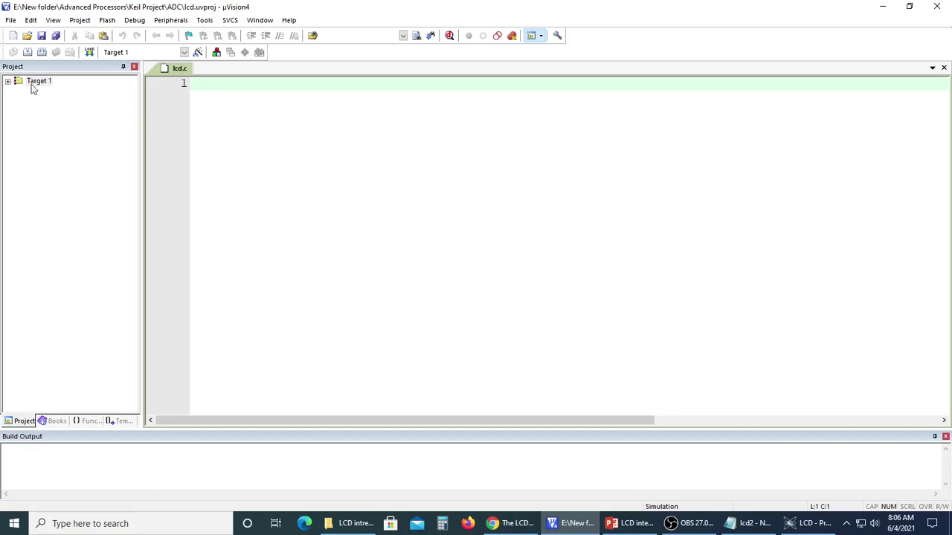
Add the existing lcd.c file to Source Group 1 and place the cursor in its empty editor
left_click(8, 82)
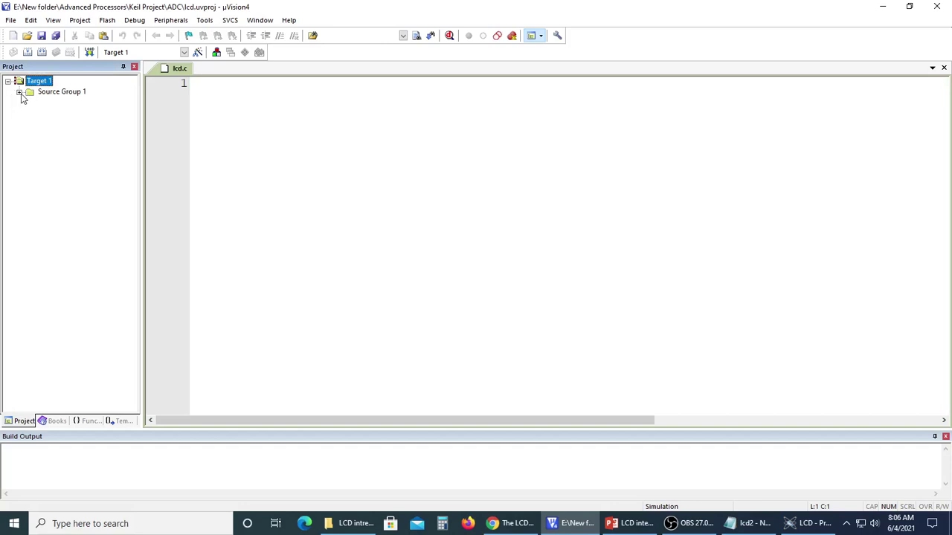
left_click(19, 92)
right_click(66, 92)
left_click(145, 129)
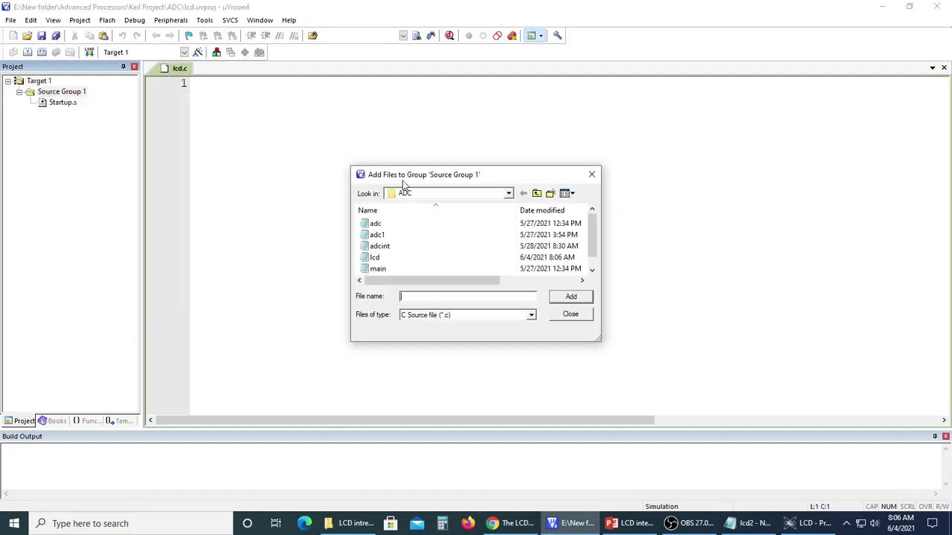
scroll(392, 257, "down", 1)
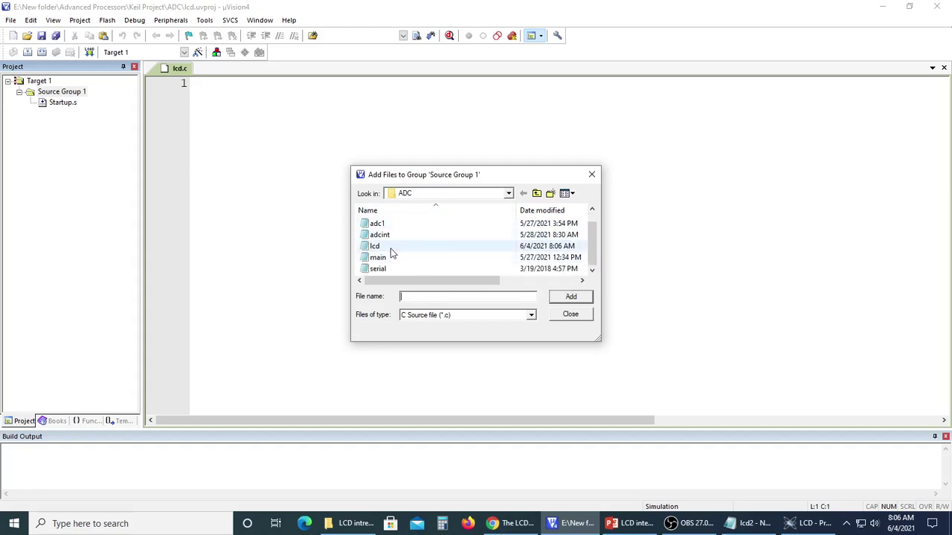
left_click(390, 249)
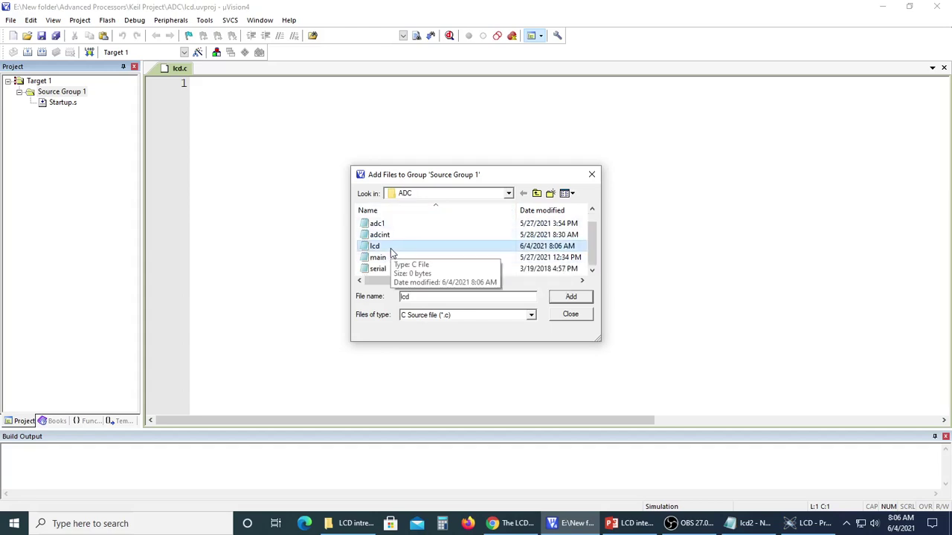
left_click(571, 297)
left_click(570, 315)
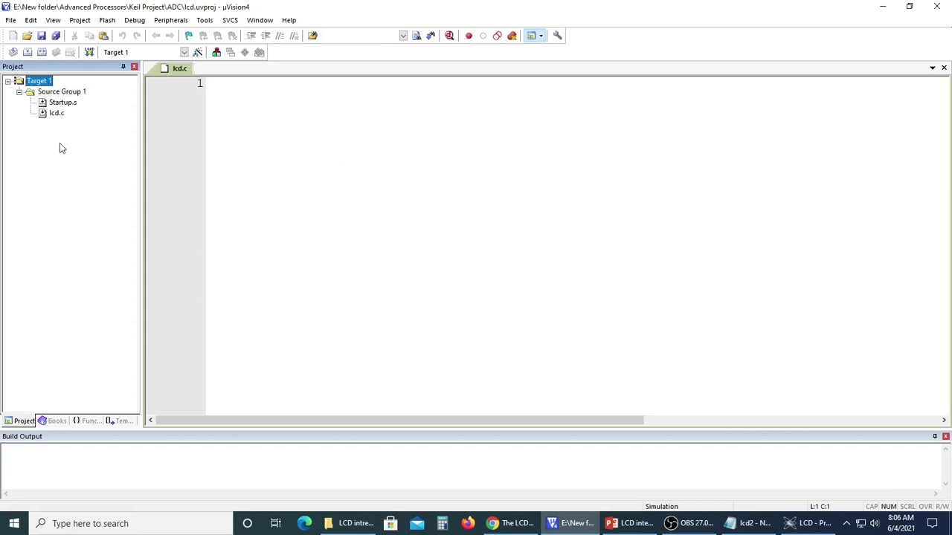
left_click(58, 116)
left_click(241, 111)
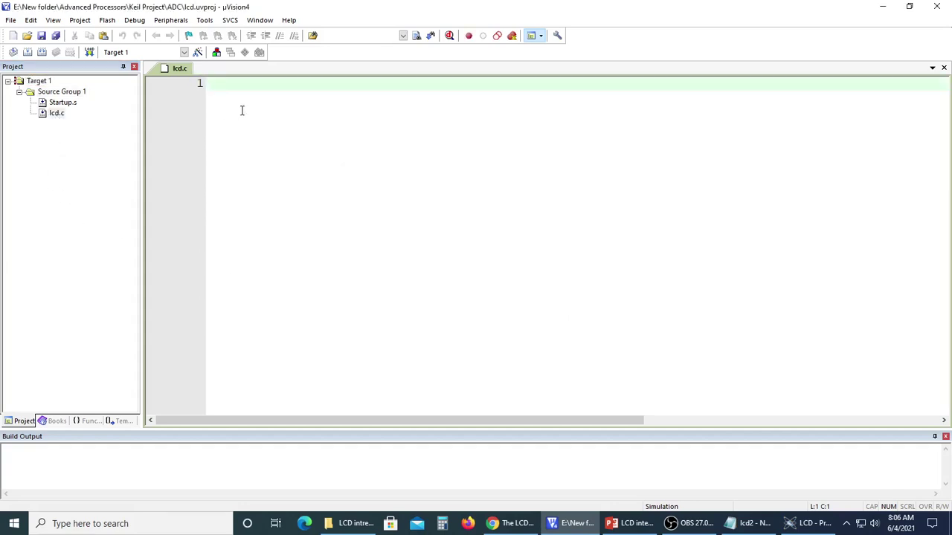
Paste the LCD program code, including the LPC214X.h include, into lcd.c and save it
key("ctrl+v")
scroll(327, 195, "up", 7)
scroll(331, 197, "up", 12)
left_click(341, 108)
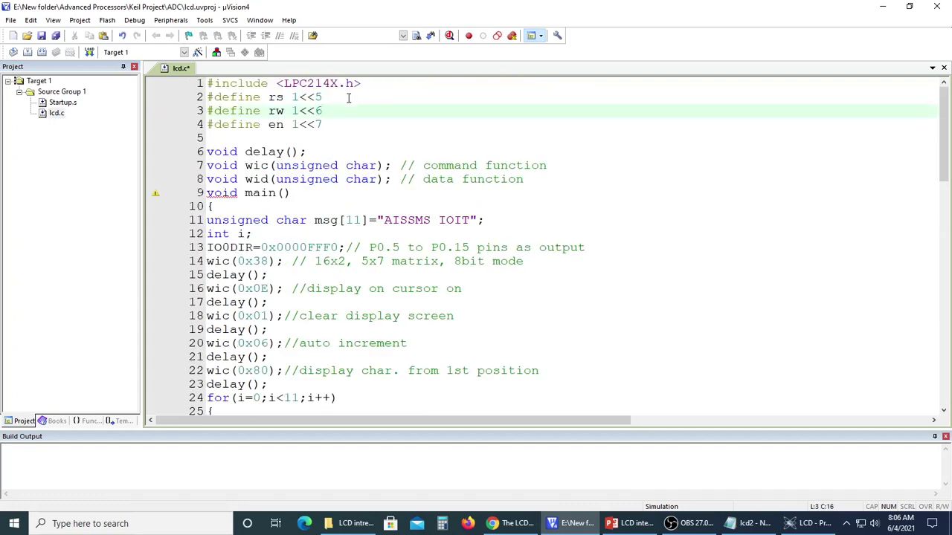
left_click_drag(207, 83, 365, 82)
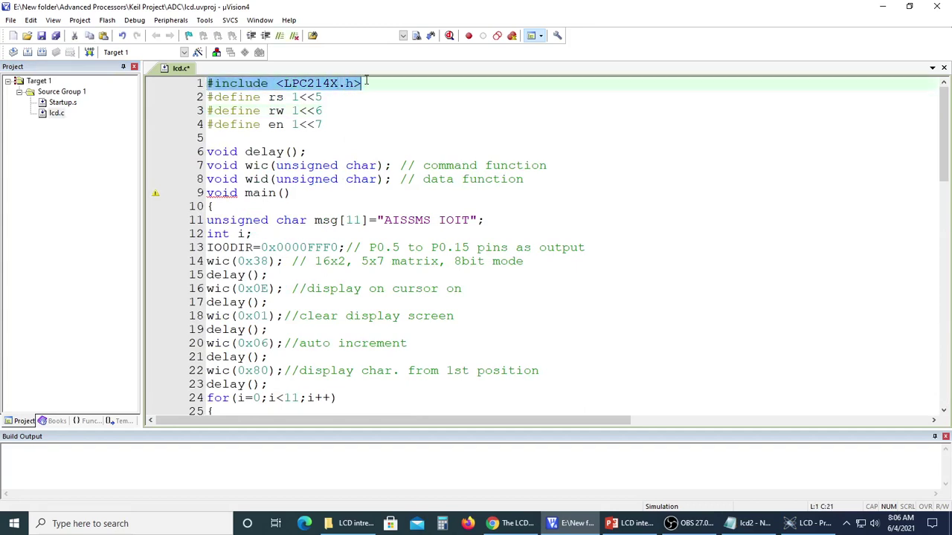
left_click(365, 82)
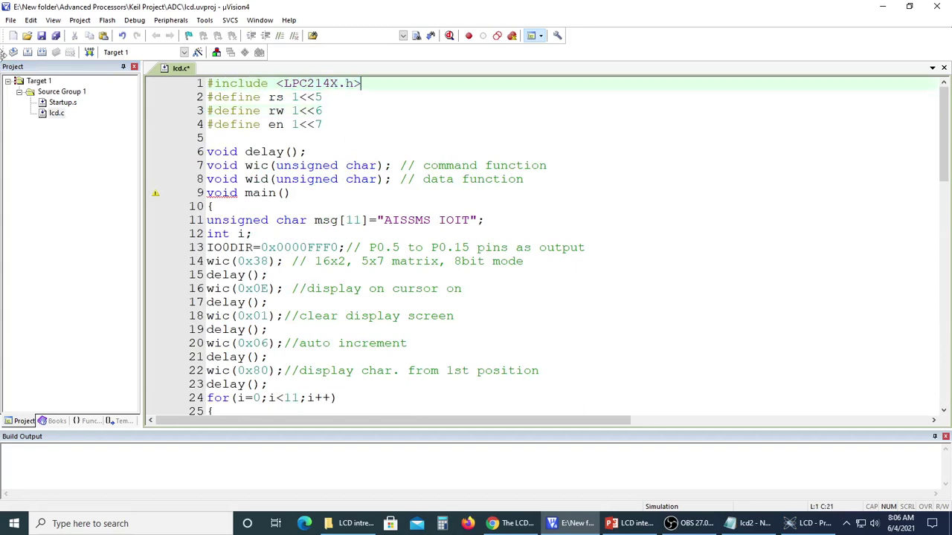
left_click(42, 36)
Walk through the rs, rw and en pin definitions and their shift amounts 6 and 7
left_click(327, 122)
left_click(335, 99)
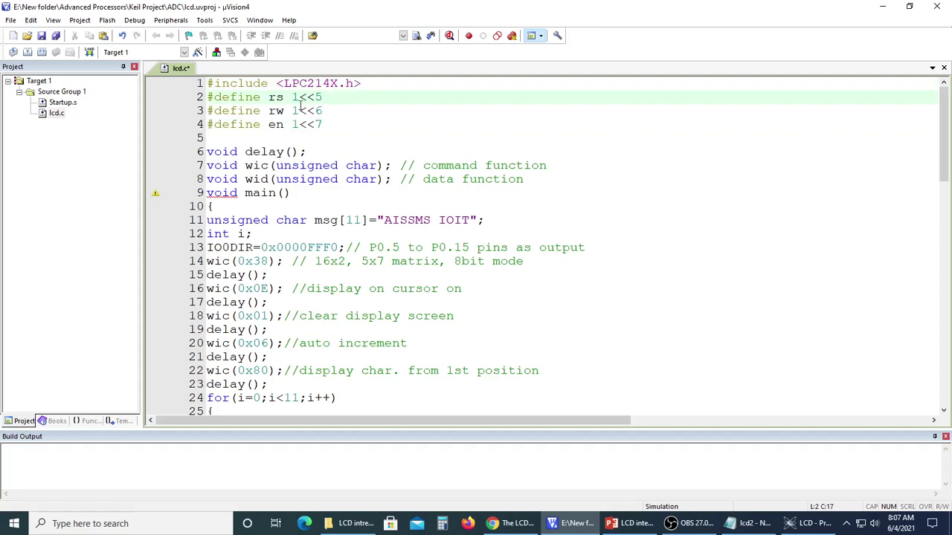
left_click(324, 110)
left_click_drag(323, 110, 315, 124)
left_click(322, 124)
left_click(329, 124)
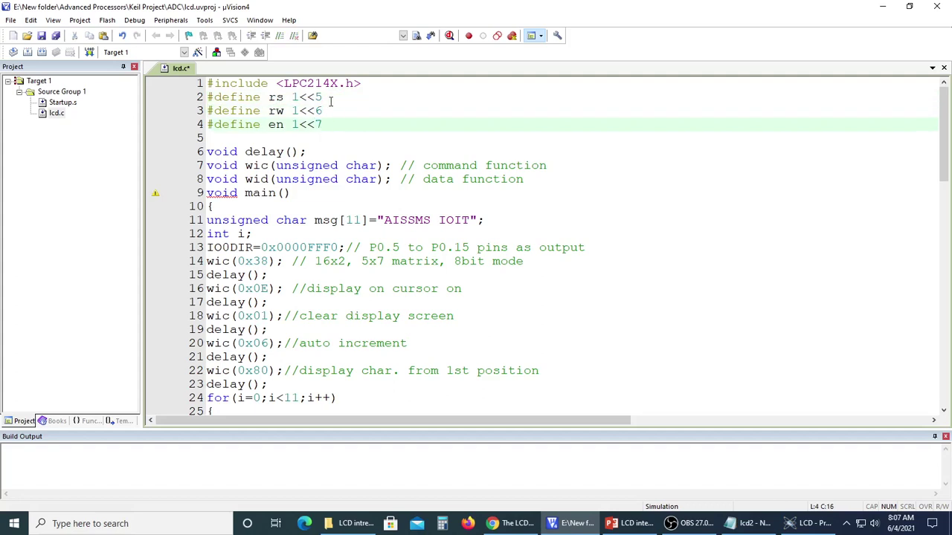
left_click(331, 97)
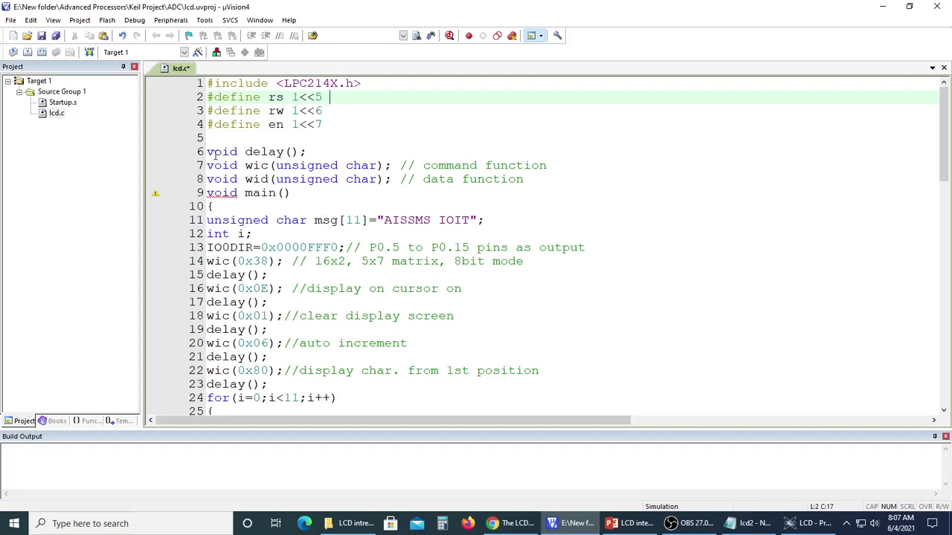
Highlight the delay, wic and wid function prototypes
left_click_drag(208, 152, 302, 152)
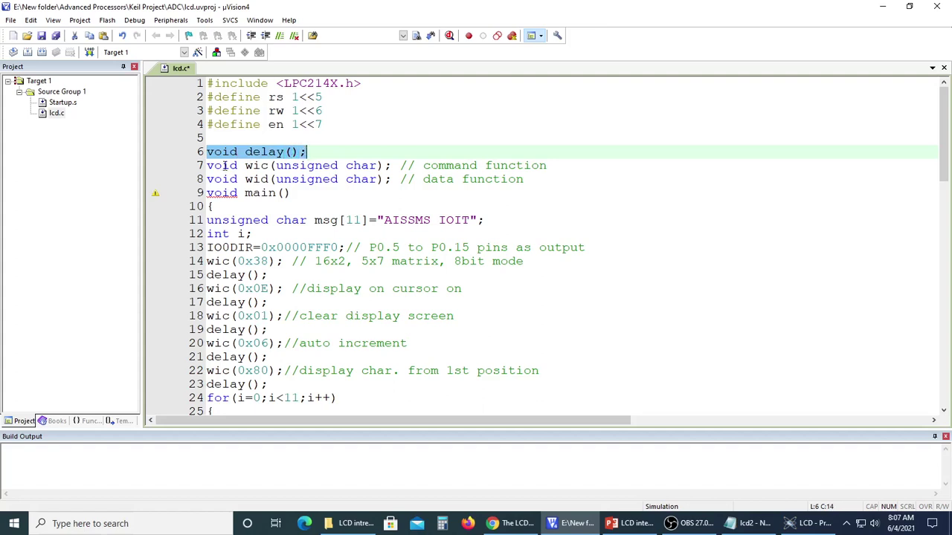
left_click_drag(208, 165, 332, 165)
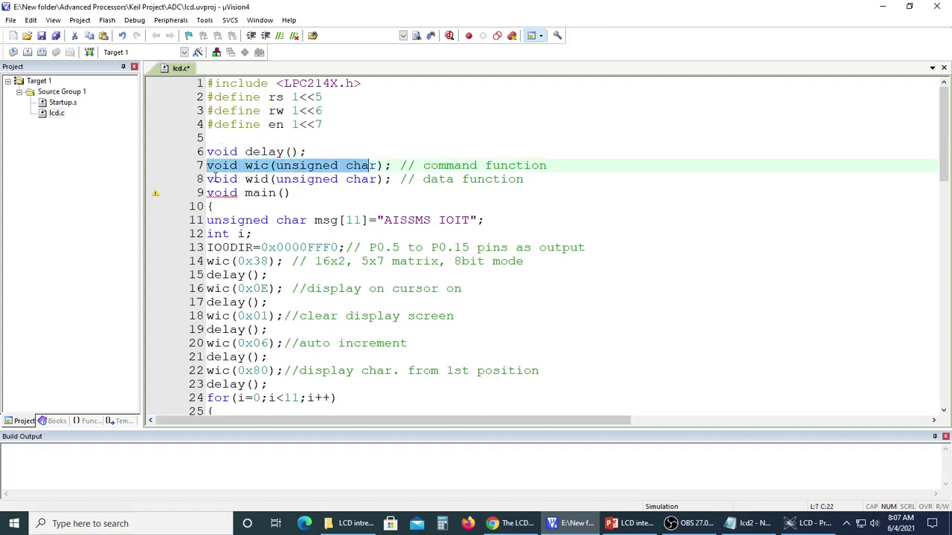
left_click_drag(210, 179, 344, 179)
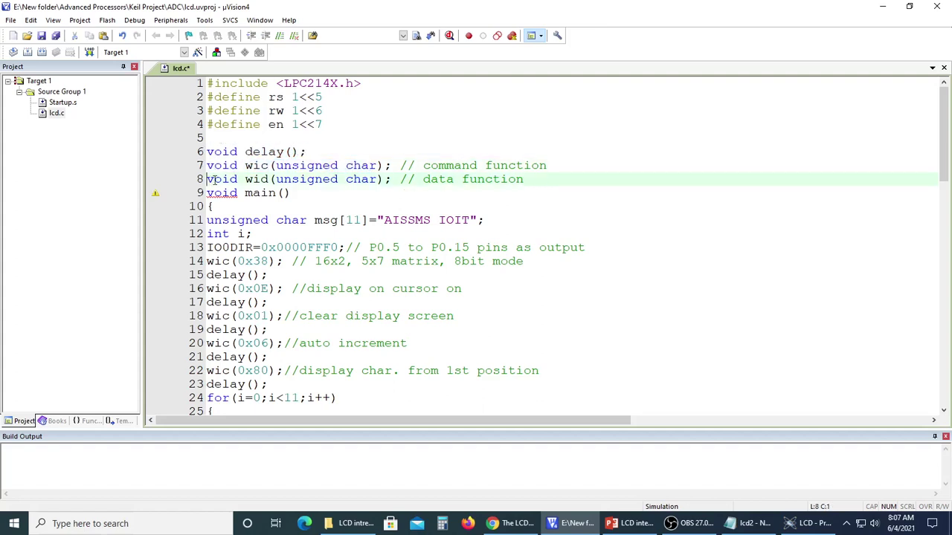
left_click(334, 181)
Review main and its wic, wid and delay declarations down to the int i declaration
scroll(333, 181, "down", 1)
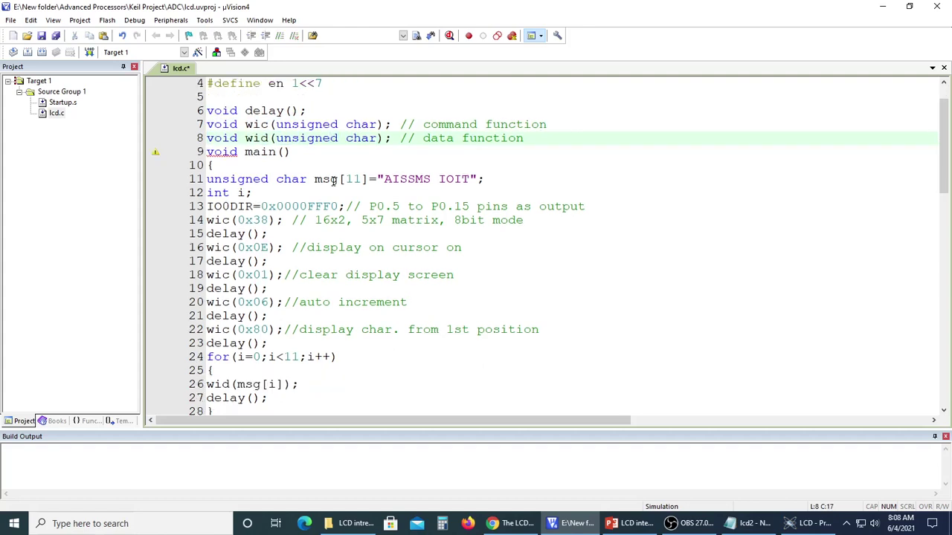
left_click(291, 151)
left_click_drag(246, 125, 527, 126)
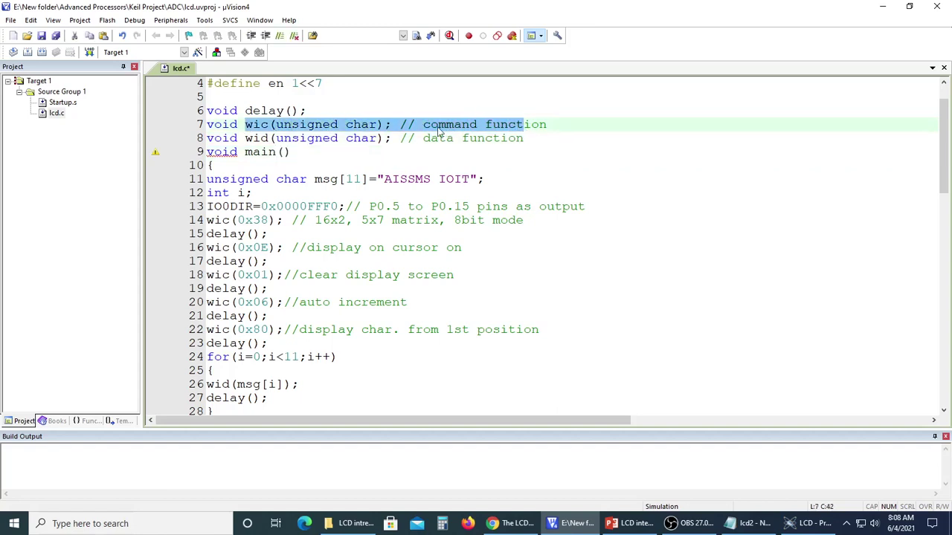
left_click_drag(246, 139, 381, 140)
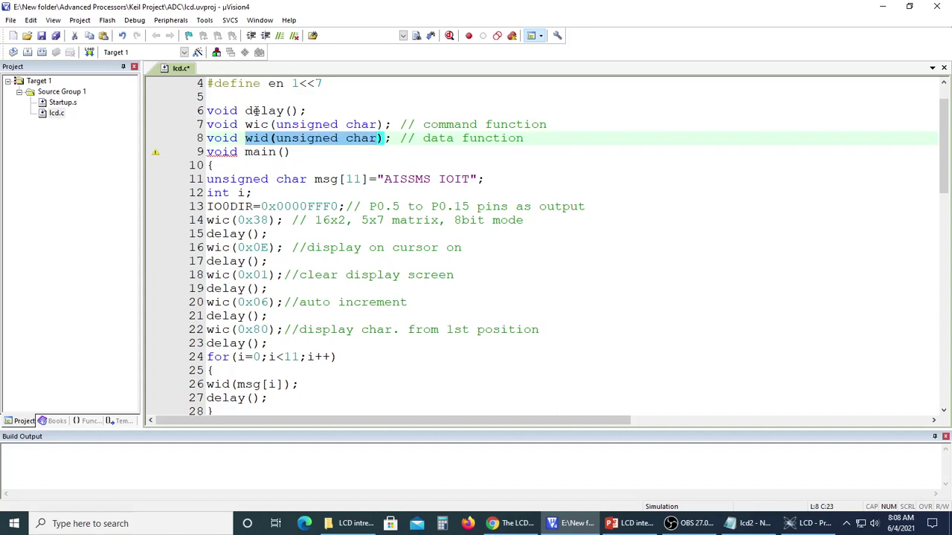
left_click_drag(241, 111, 311, 112)
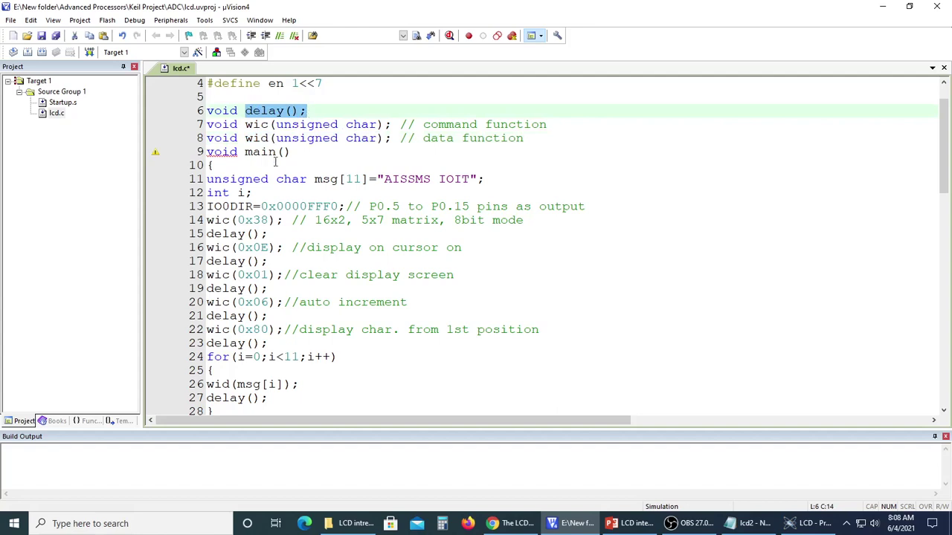
left_click(254, 192)
scroll(255, 192, "down", 1)
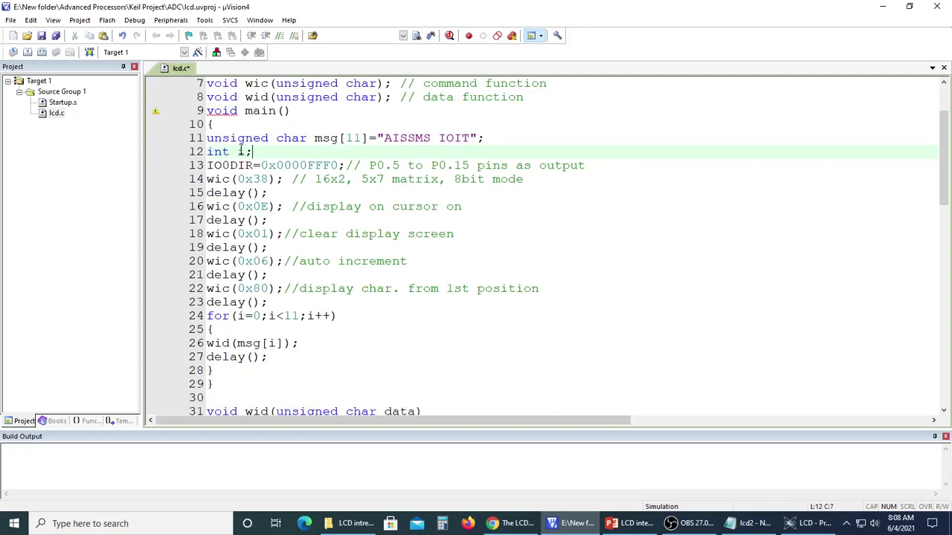
mouse_move(208, 137)
left_mouse_down()
mouse_move(464, 145)
mouse_move(253, 154)
mouse_move(491, 137)
left_mouse_up()
left_click(490, 138)
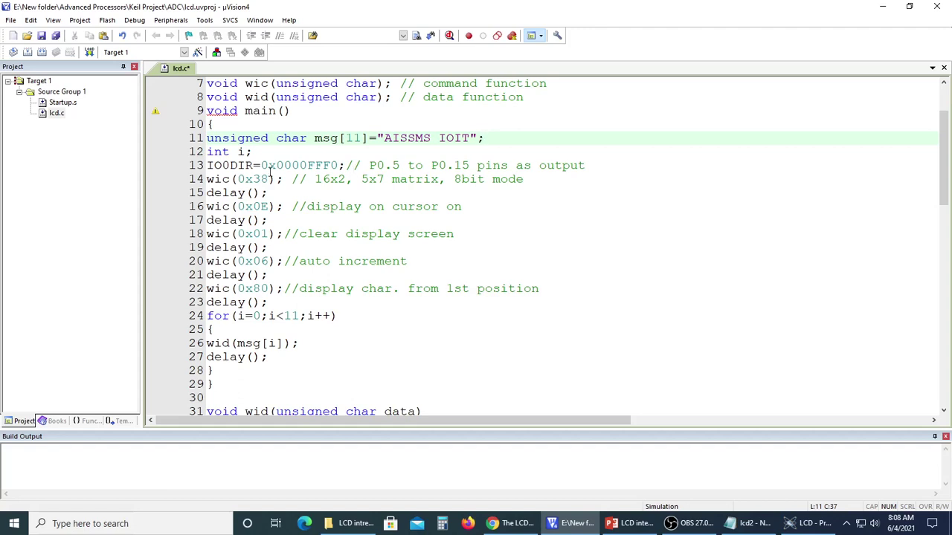
left_click_drag(207, 165, 254, 165)
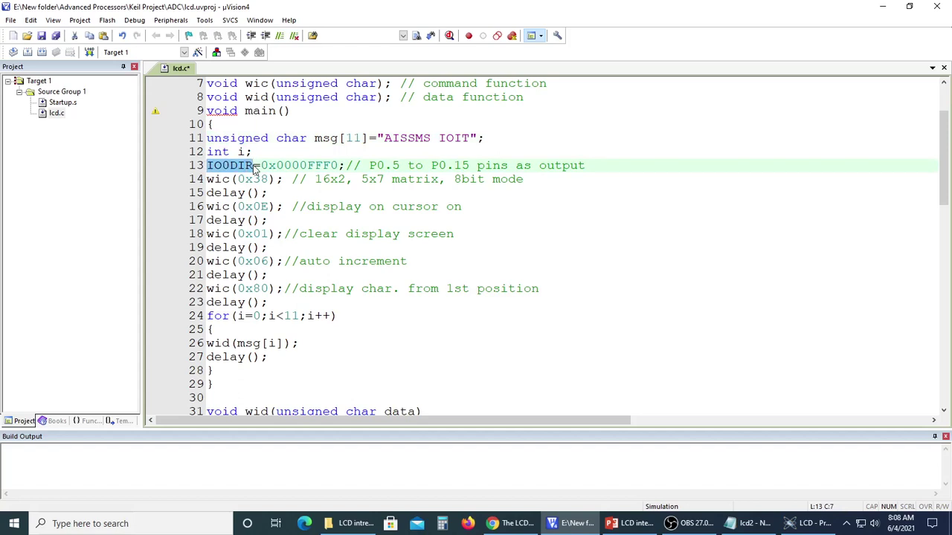
left_click(331, 165)
left_click_drag(327, 164, 312, 168)
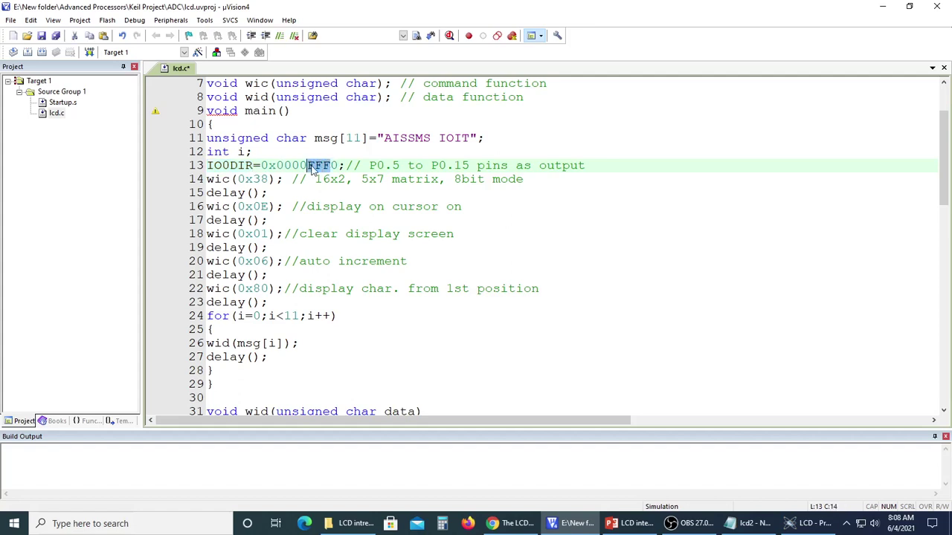
left_click(312, 167)
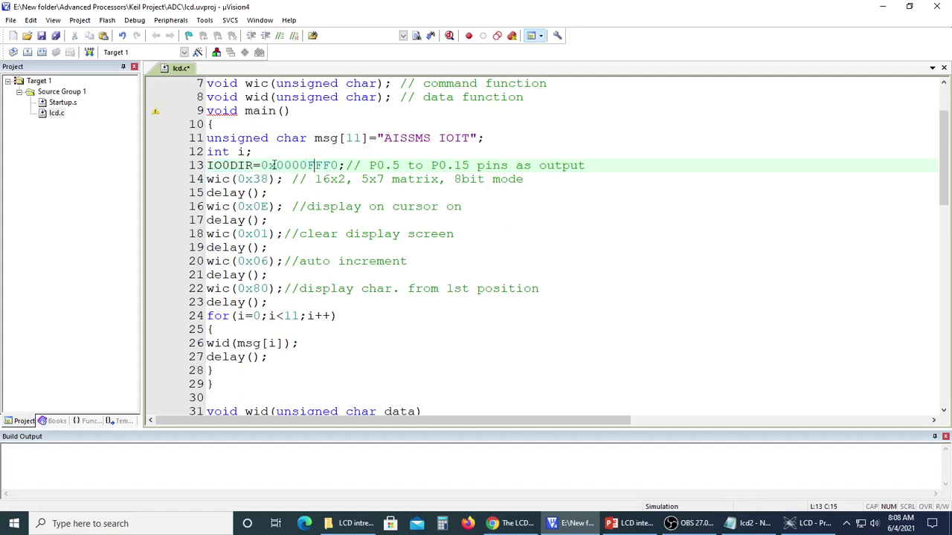
left_click(339, 165)
left_click_drag(230, 179, 207, 181)
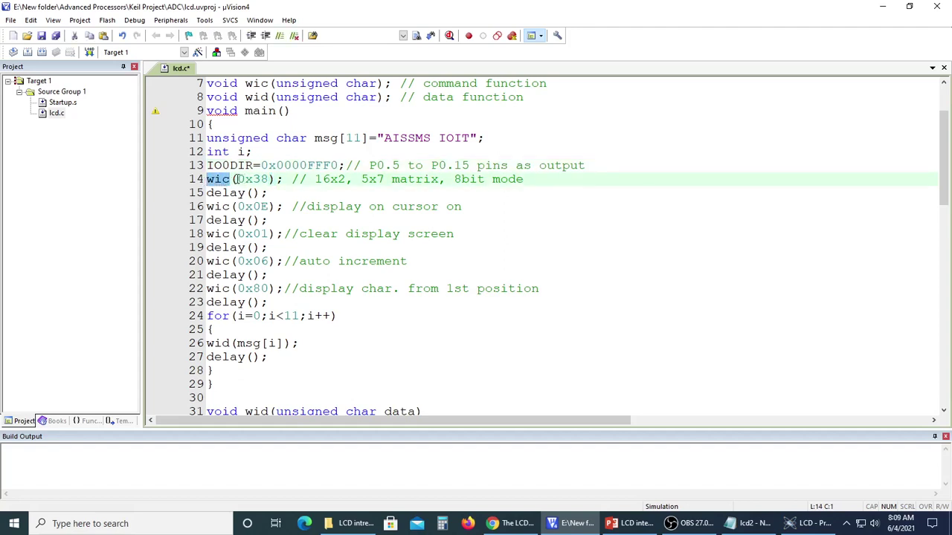
left_click_drag(237, 179, 263, 179)
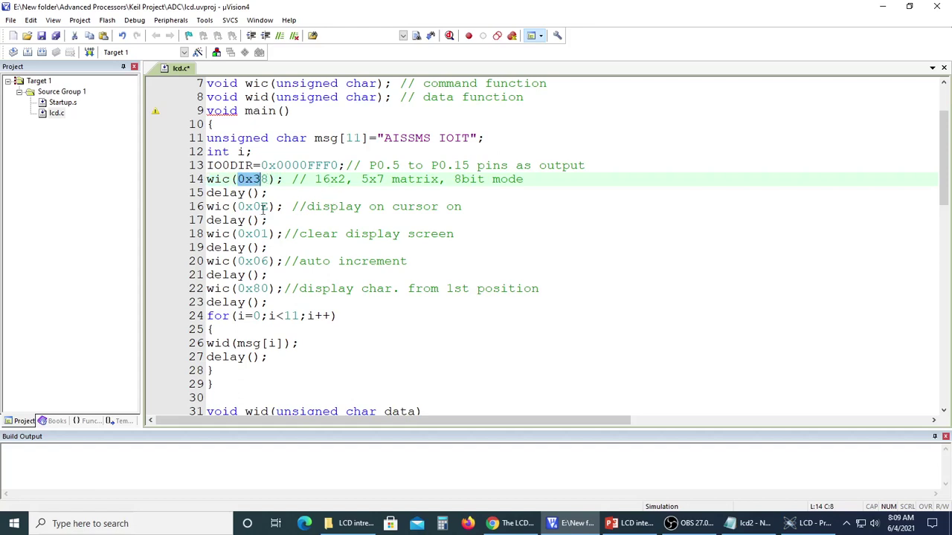
double_click(262, 208)
left_click(312, 208)
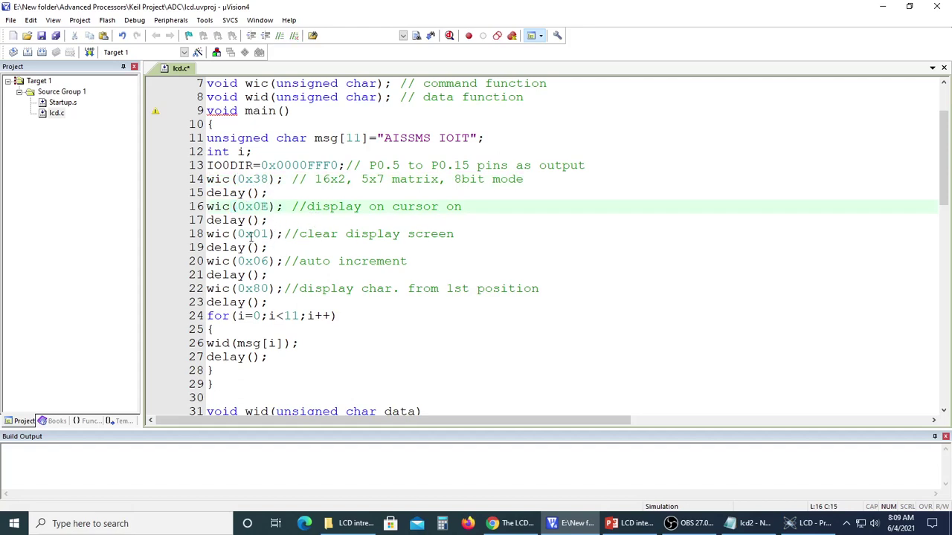
left_click(391, 261)
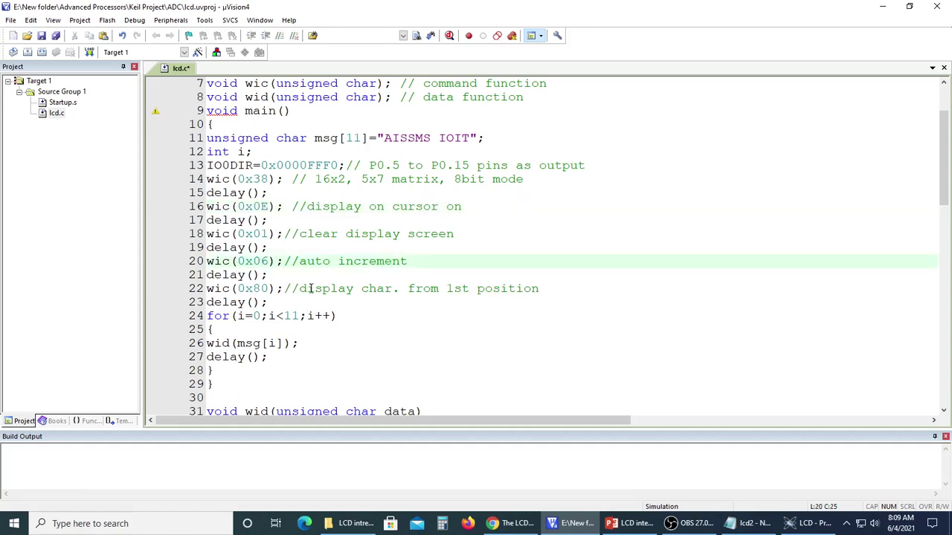
scroll(311, 288, "down", 2)
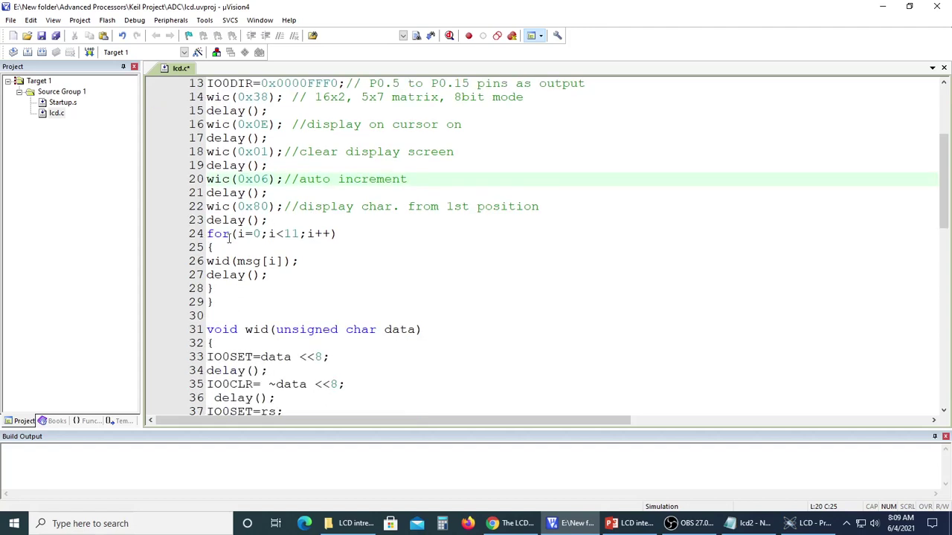
left_click_drag(208, 235, 272, 277)
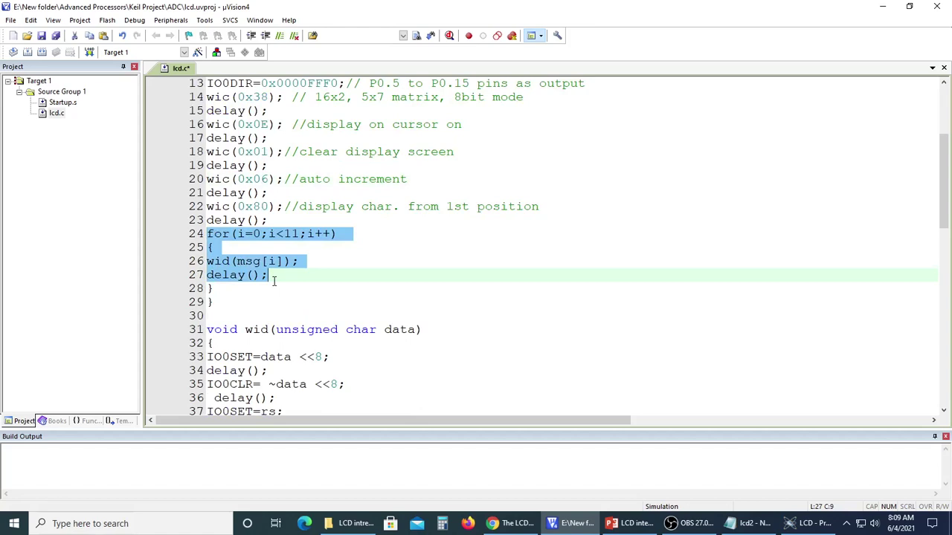
left_click(274, 280)
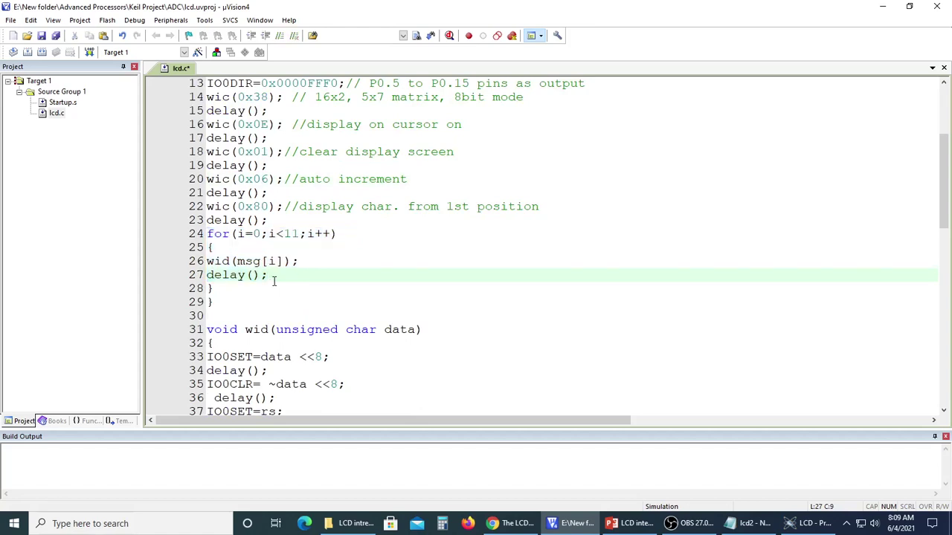
scroll(277, 266, "up", 1)
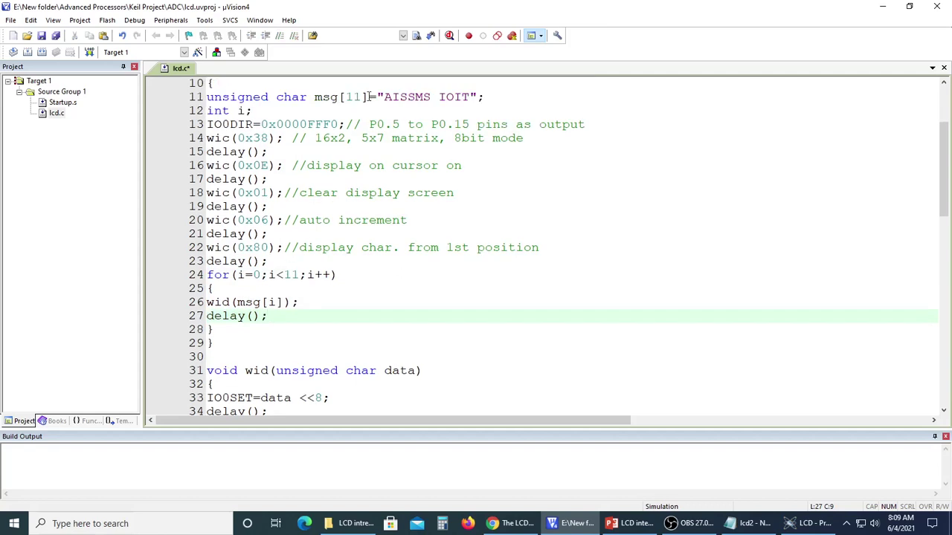
left_click_drag(377, 97, 470, 97)
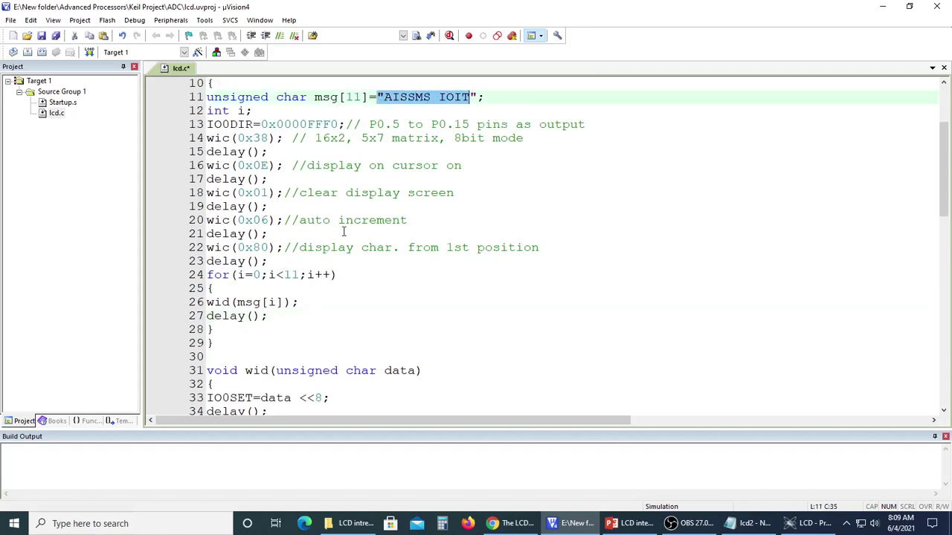
triple_click(209, 275)
left_click(313, 275)
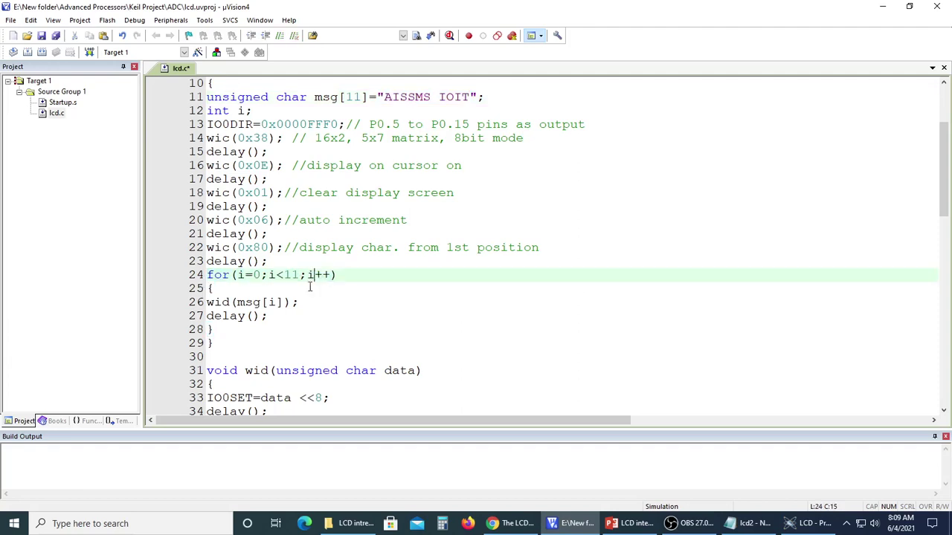
left_click_drag(208, 302, 229, 302)
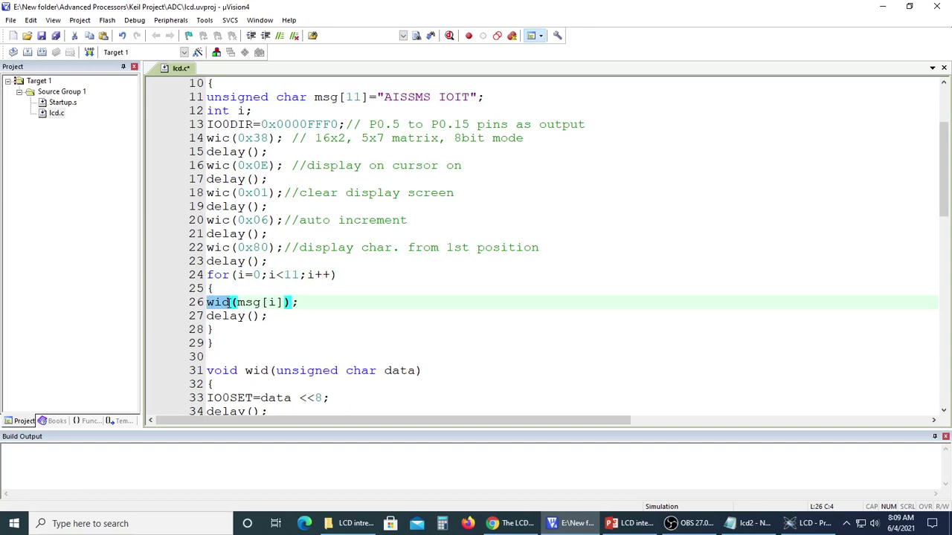
left_click(241, 302)
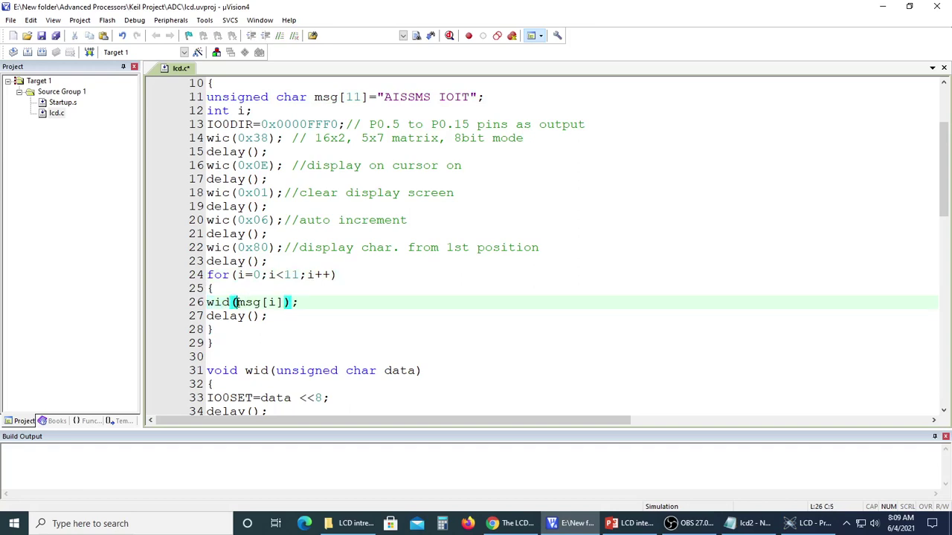
left_click_drag(237, 302, 286, 302)
left_click(299, 302)
scroll(299, 302, "down", 1)
scroll(299, 302, "down", 2)
scroll(299, 302, "down", 2)
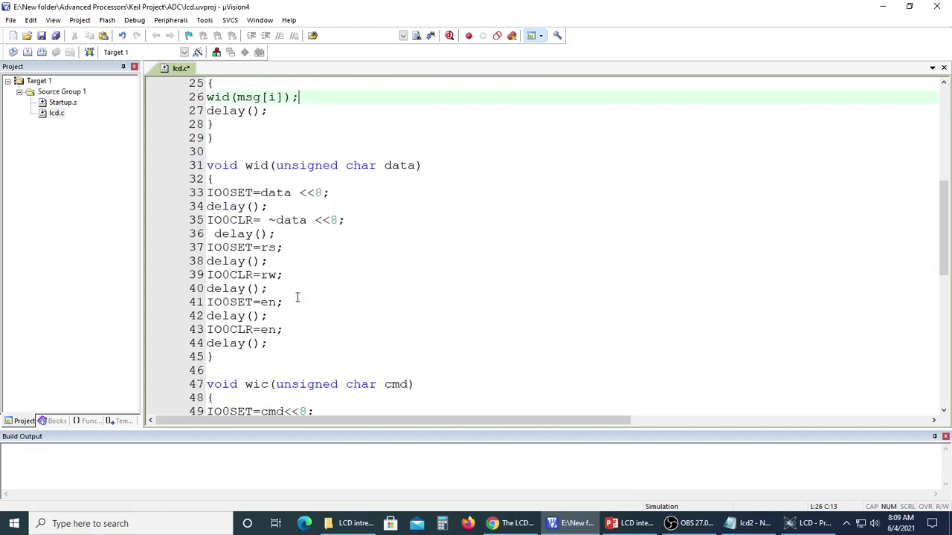
left_click_drag(208, 165, 435, 164)
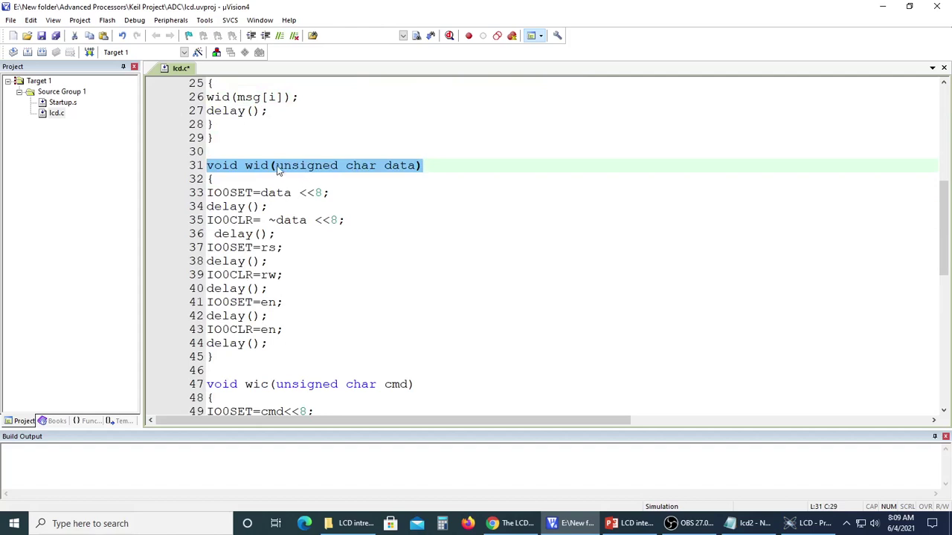
left_click_drag(276, 165, 399, 168)
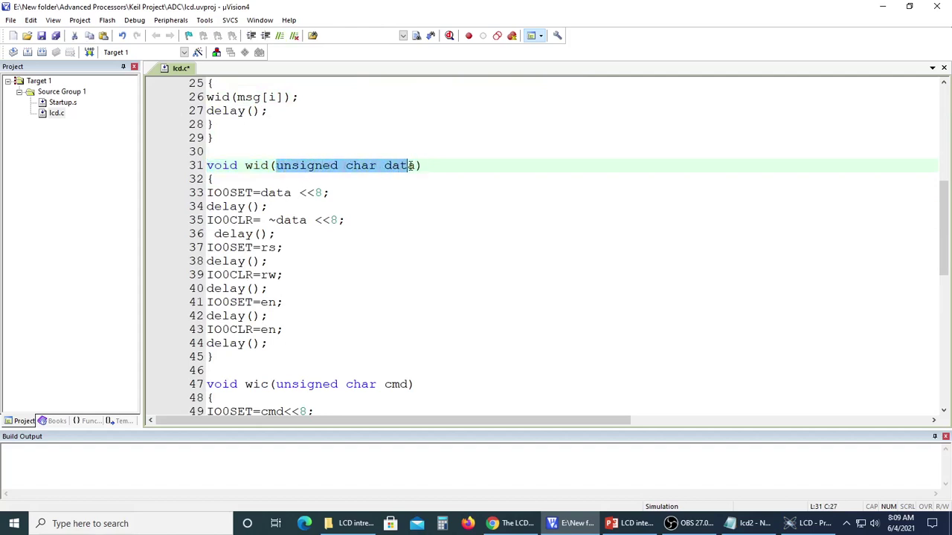
left_click_drag(409, 165, 416, 165)
left_click_drag(260, 193, 327, 193)
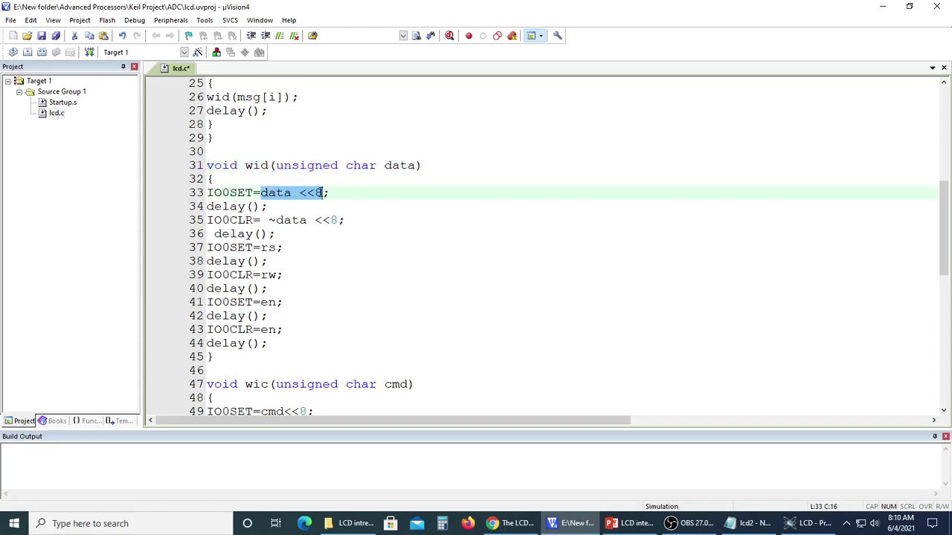
left_click(331, 193)
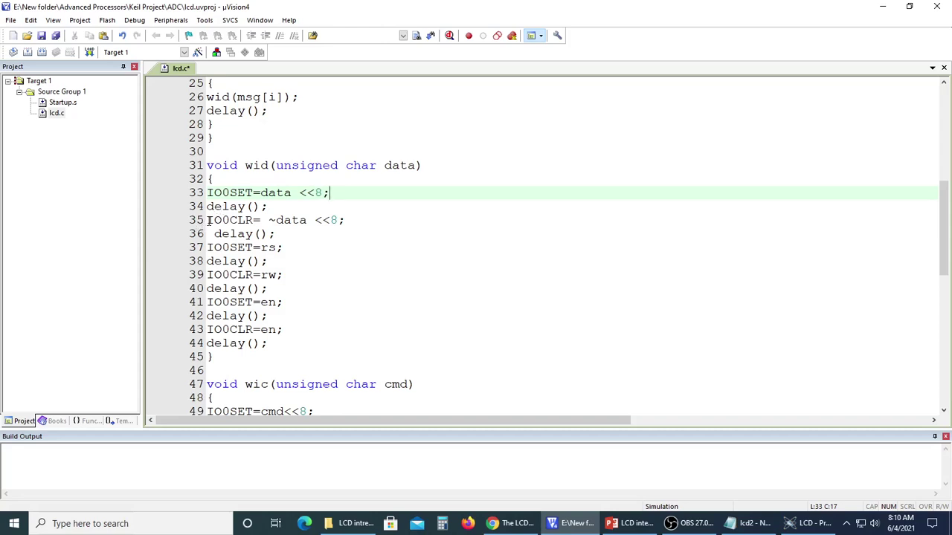
left_click_drag(207, 221, 344, 220)
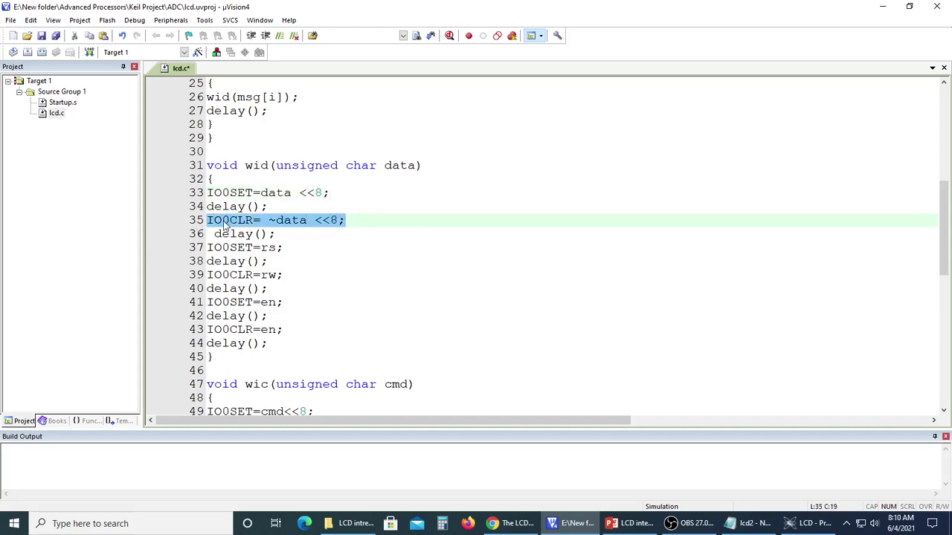
left_click(295, 223)
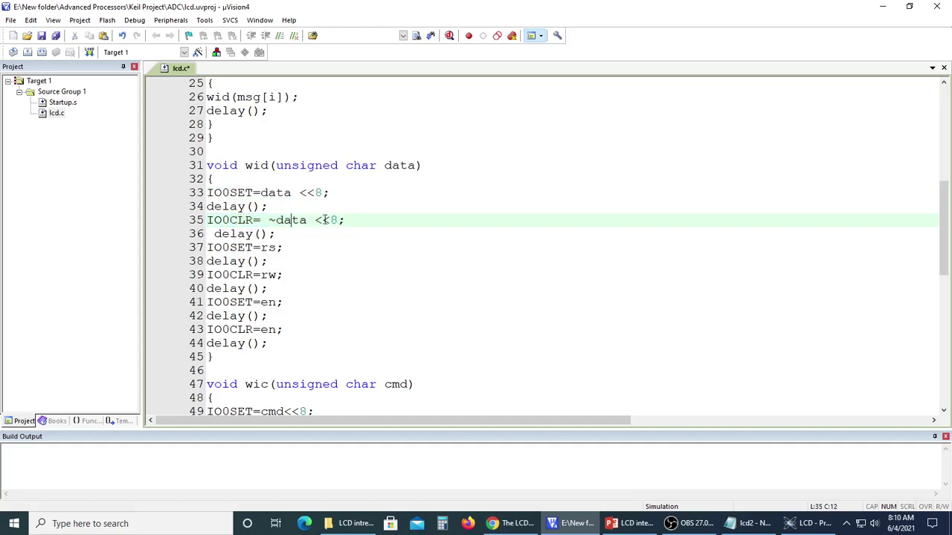
left_click(340, 220)
left_click_drag(207, 248, 285, 248)
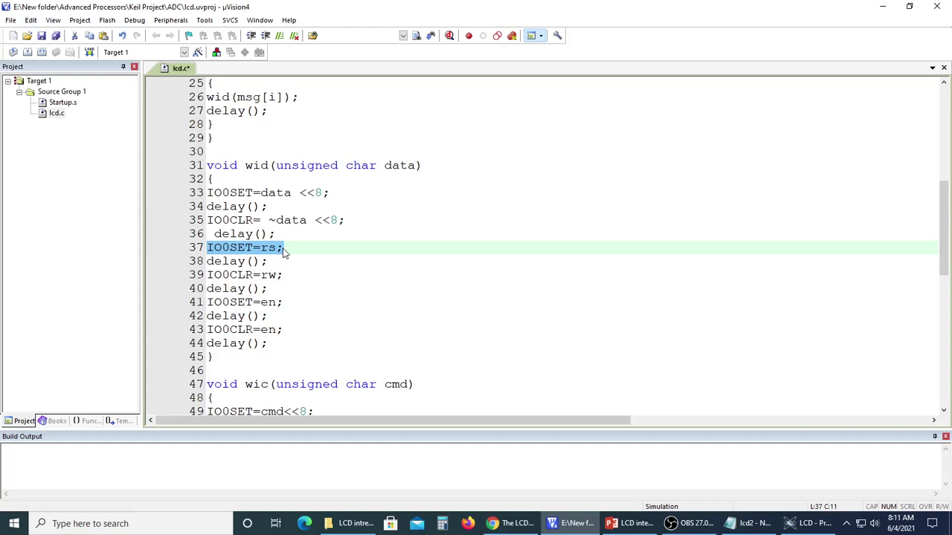
scroll(283, 251, "down", 1)
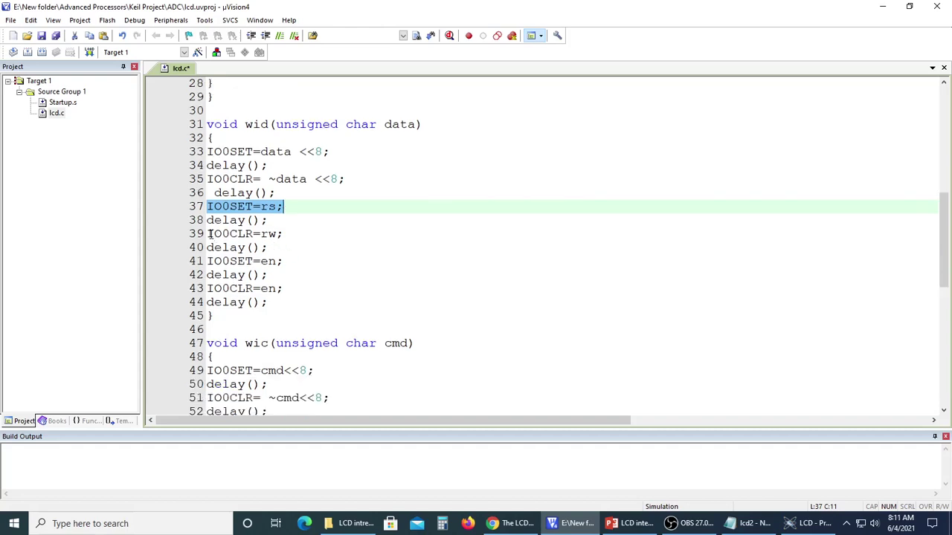
left_click_drag(208, 235, 292, 236)
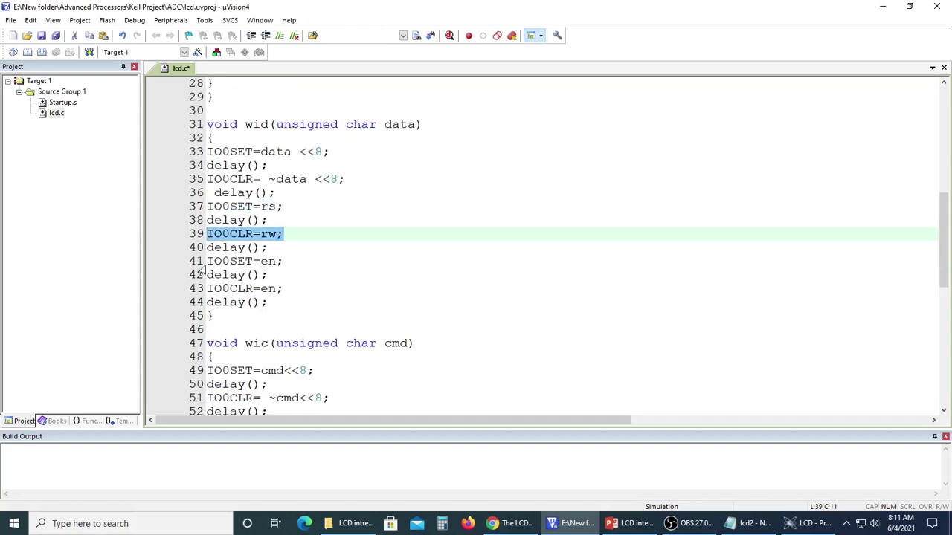
mouse_move(213, 261)
left_mouse_down()
mouse_move(286, 270)
mouse_move(286, 288)
left_mouse_up()
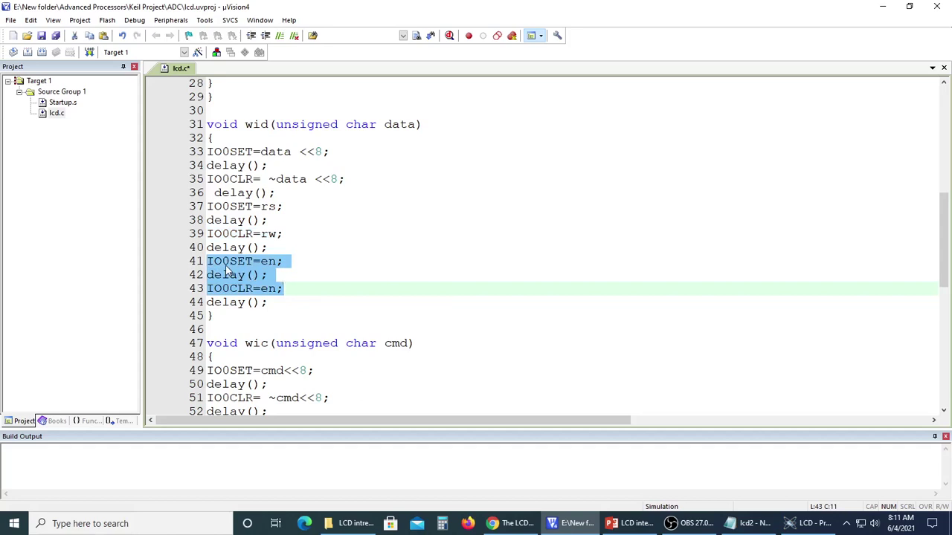
left_click(223, 261)
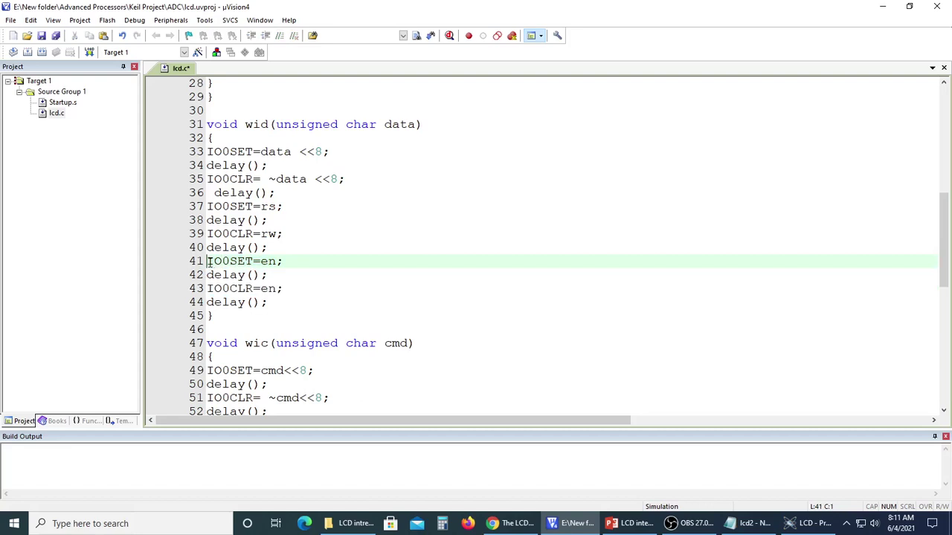
left_click_drag(207, 261, 253, 261)
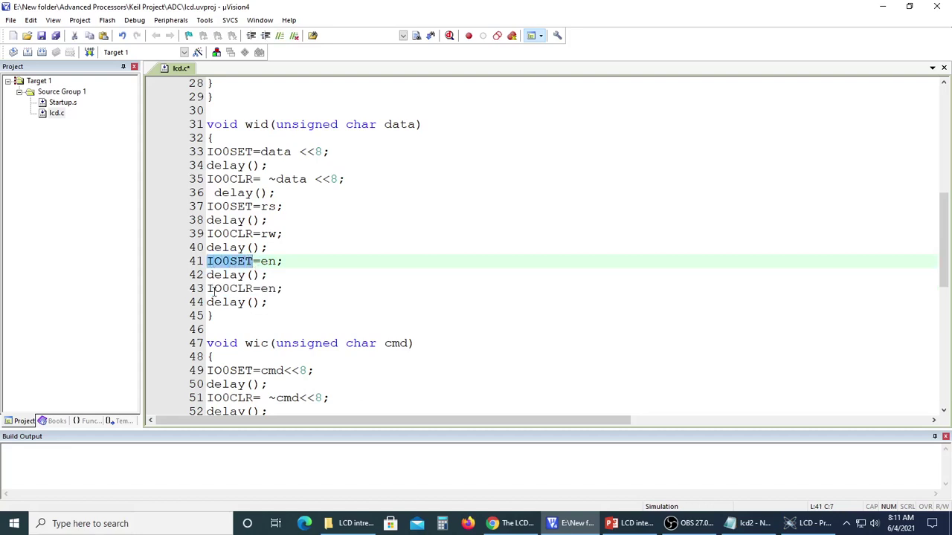
left_click_drag(208, 288, 254, 290)
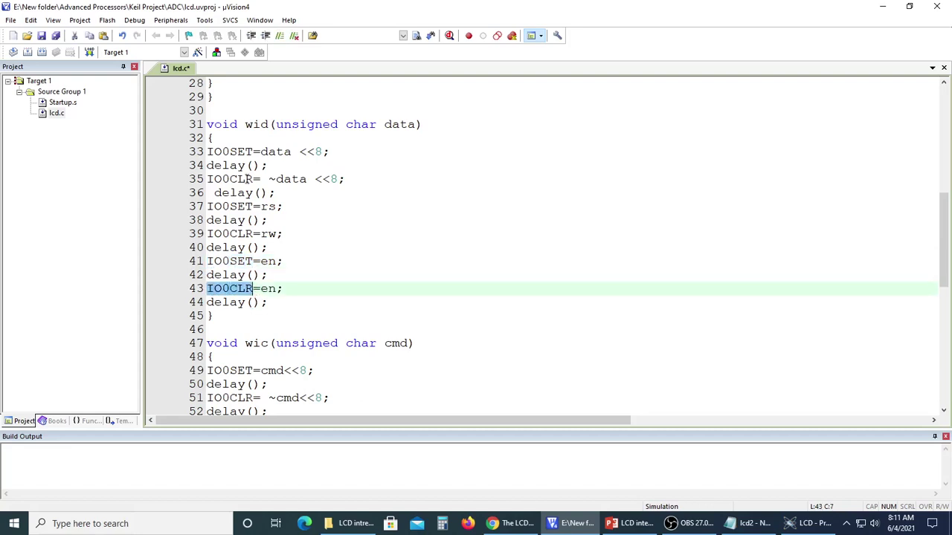
left_click_drag(207, 152, 280, 321)
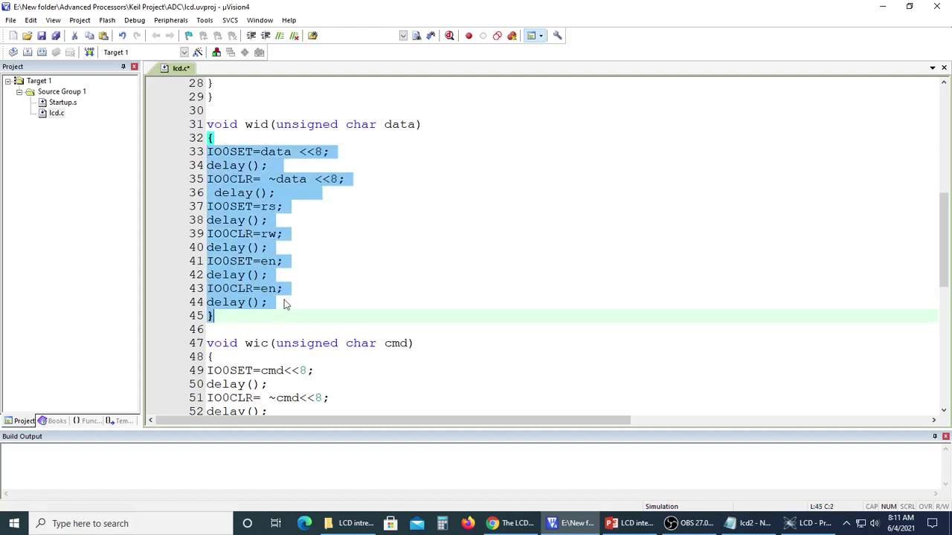
scroll(285, 305, "down", 2)
scroll(284, 304, "down", 2)
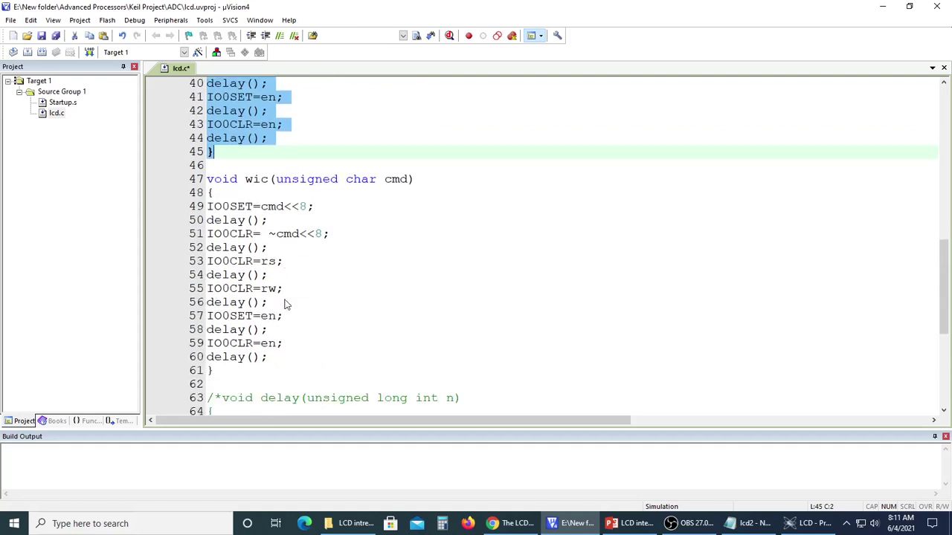
scroll(285, 297, "down", 1)
left_click(260, 180)
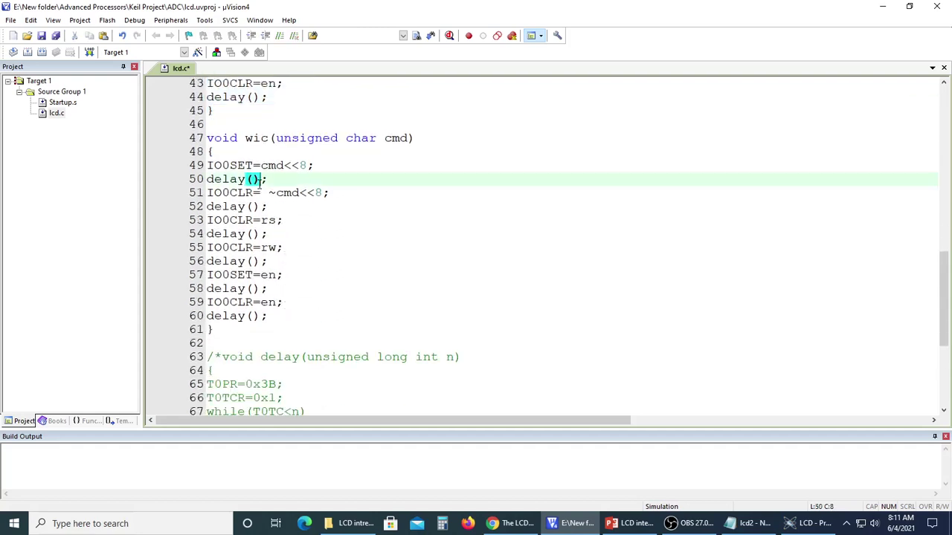
left_click(211, 165)
left_click_drag(211, 165, 231, 167)
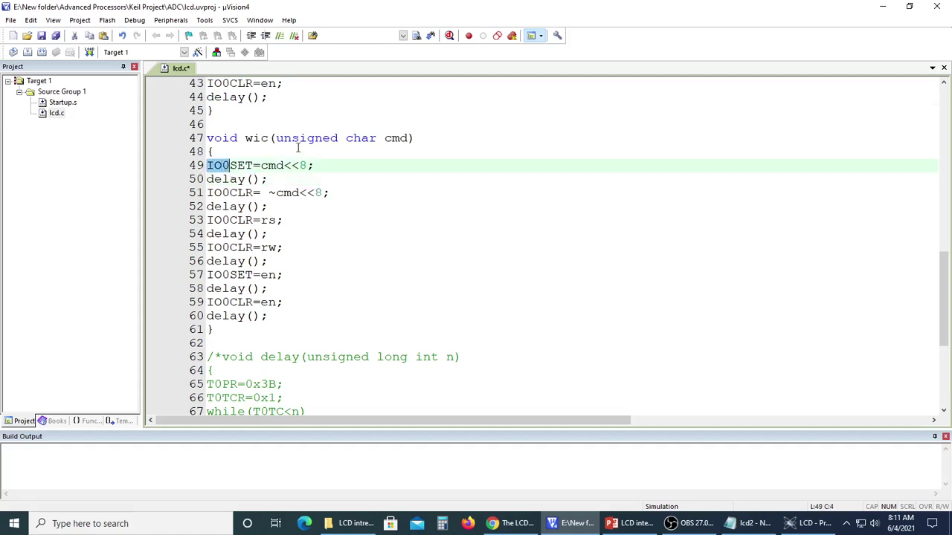
left_click_drag(276, 138, 405, 138)
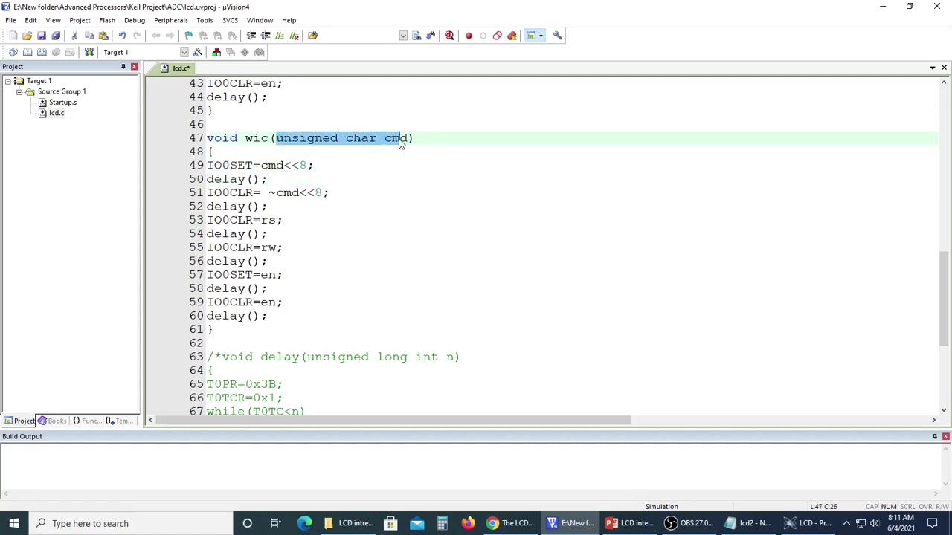
left_click_drag(208, 165, 311, 165)
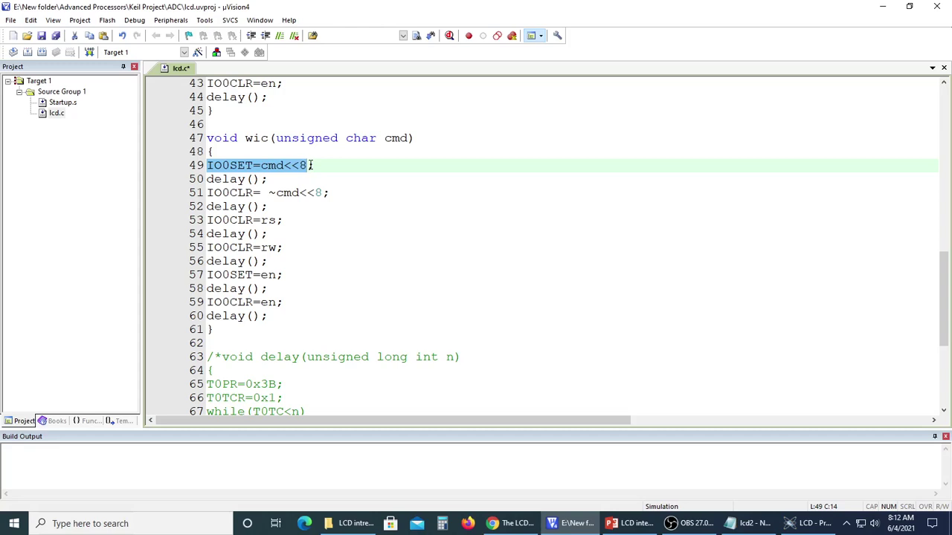
left_click(261, 207)
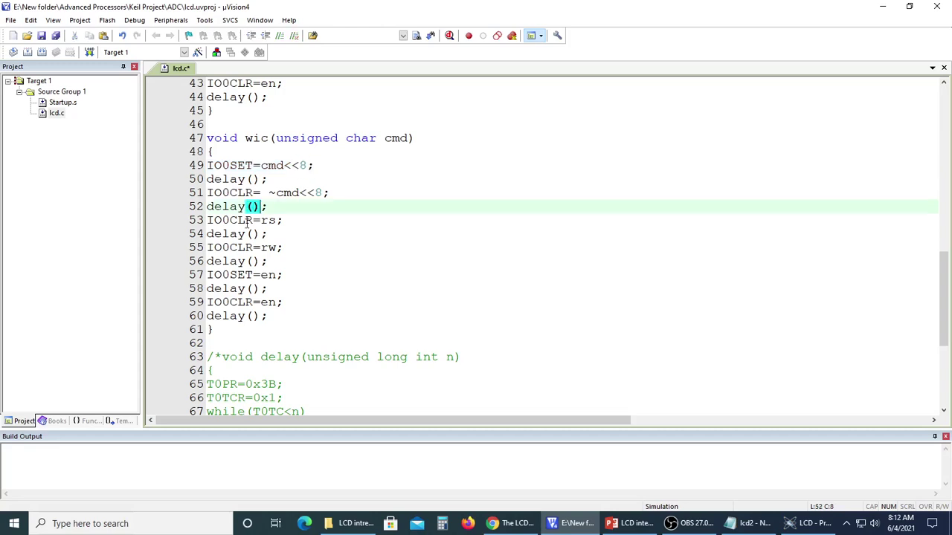
left_click_drag(208, 221, 285, 223)
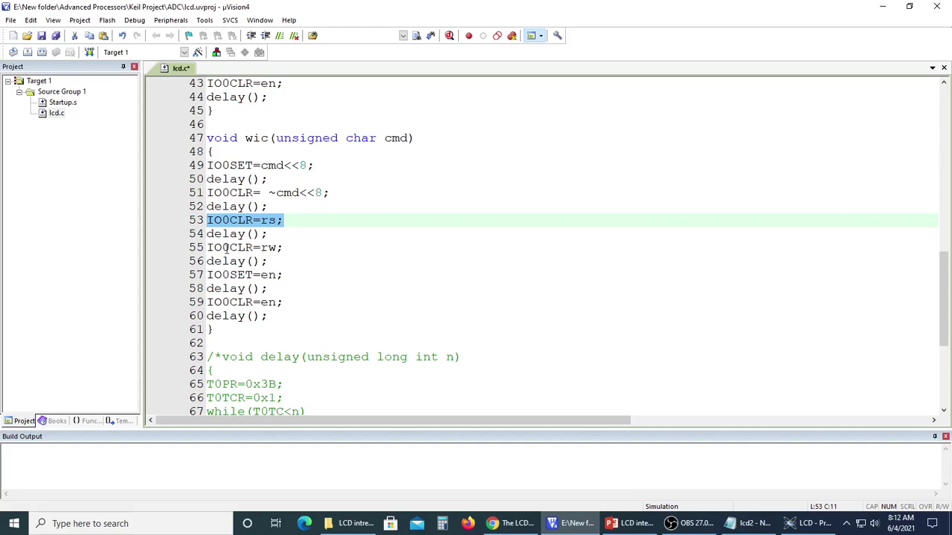
left_click_drag(284, 248, 207, 248)
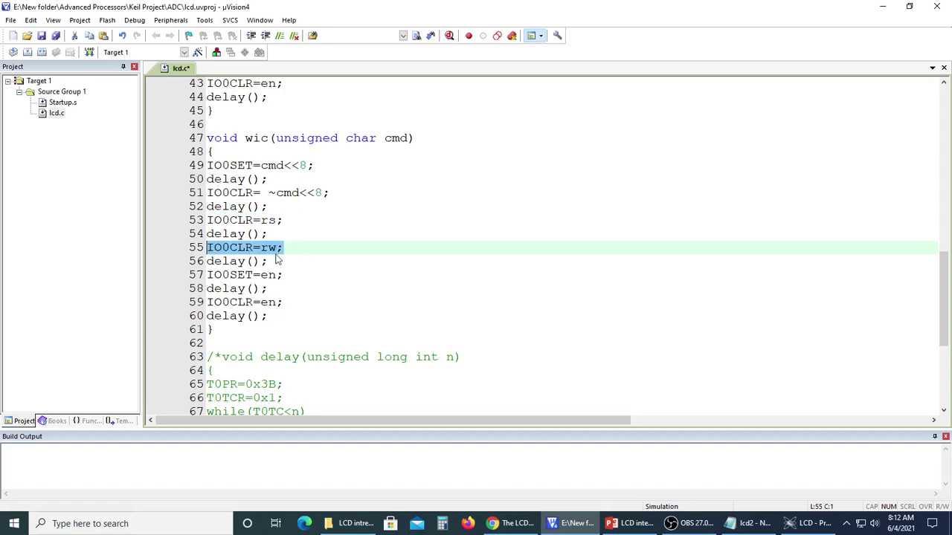
left_click_drag(283, 275, 283, 305)
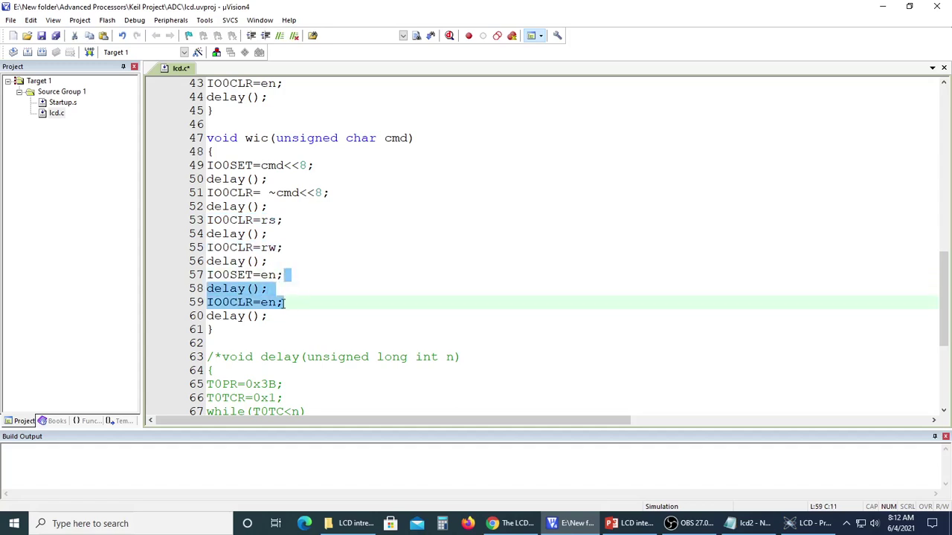
Compare the commented-out timer delay function with the active loop-based delay function
scroll(284, 307, "down", 4)
scroll(284, 307, "down", 1)
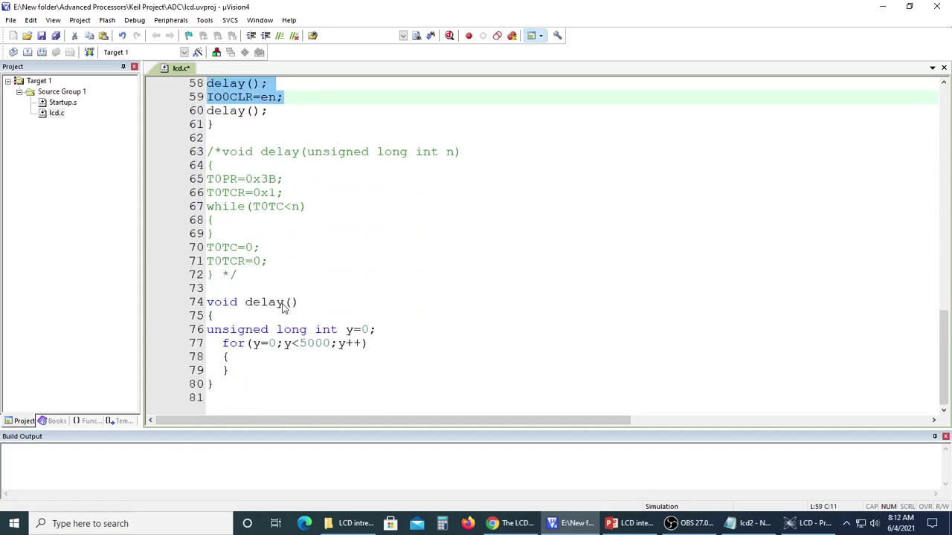
left_click_drag(208, 152, 239, 275)
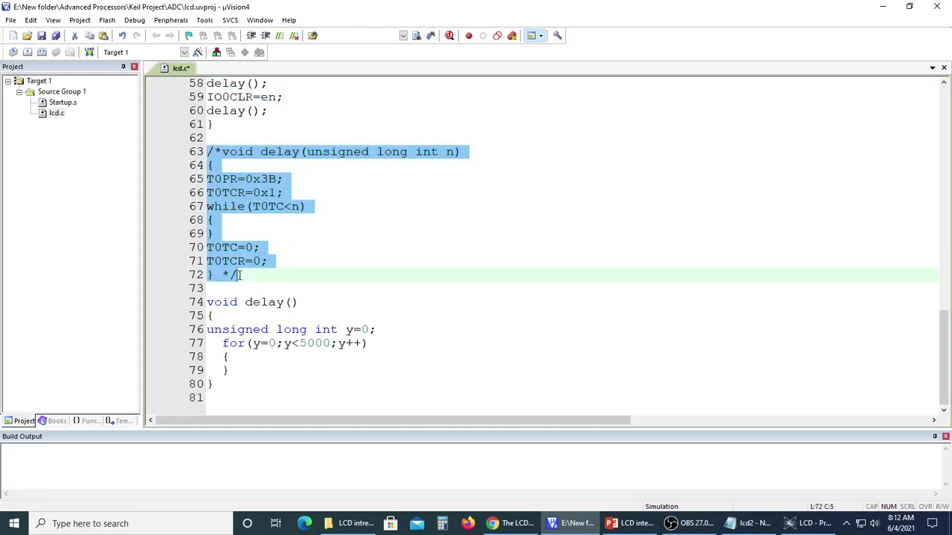
left_click(238, 301)
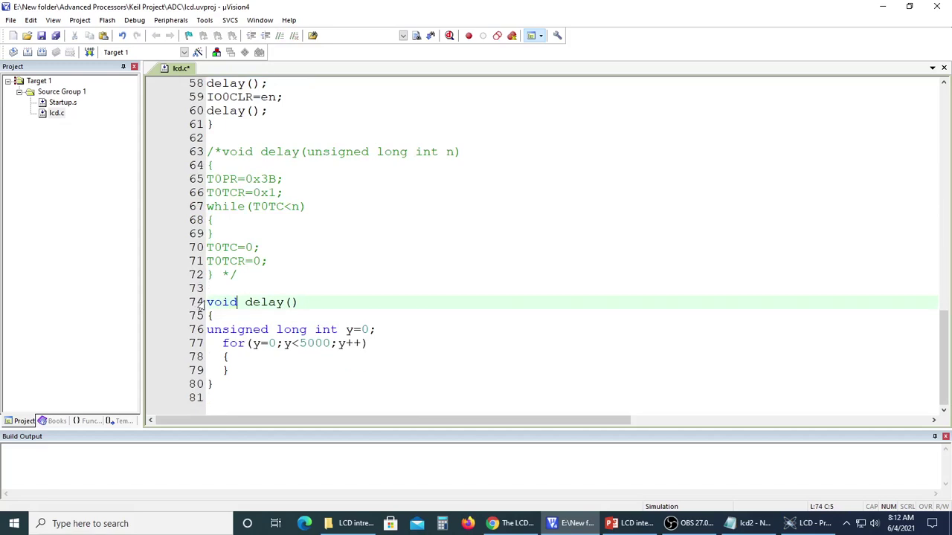
left_click_drag(206, 303, 235, 369)
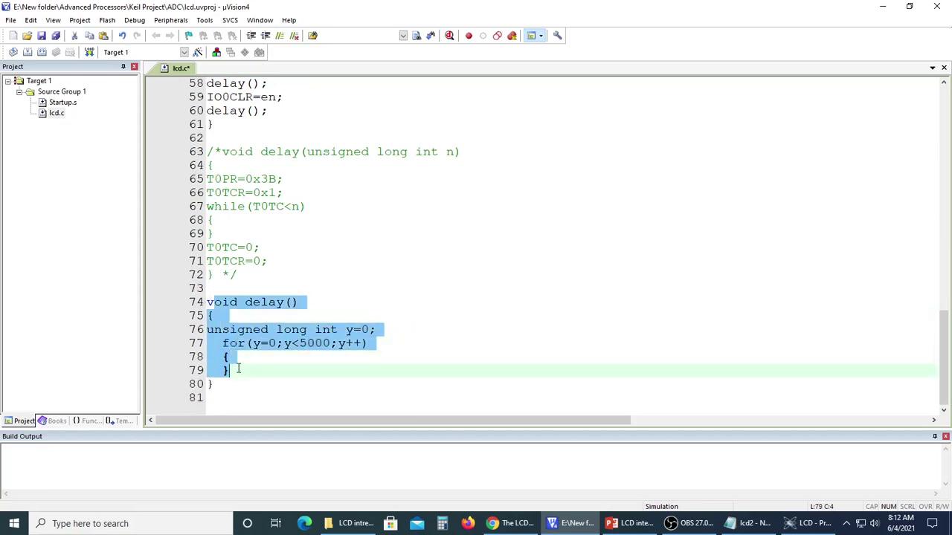
left_click(238, 367)
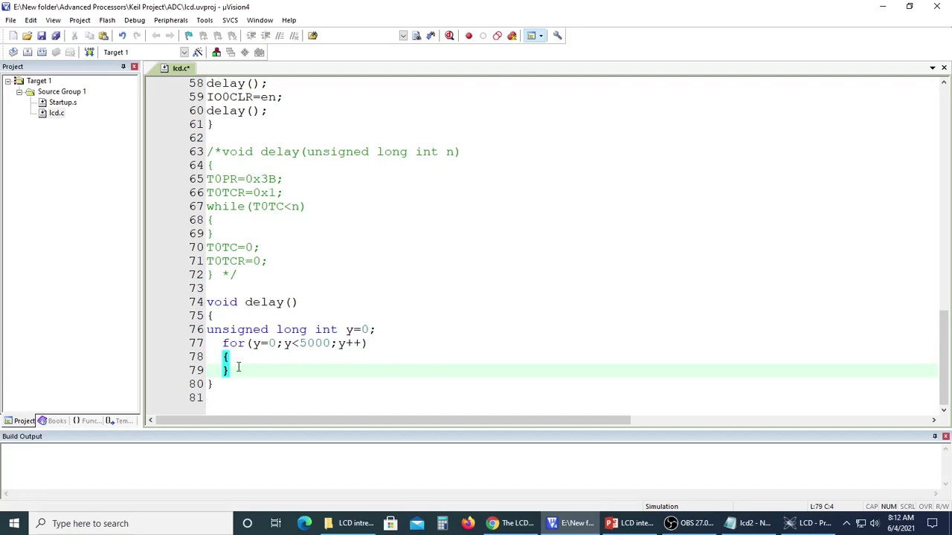
Save lcd.c and scroll back to the top of the file
left_click(42, 35)
scroll(414, 252, "up", 6)
scroll(414, 251, "up", 7)
scroll(414, 251, "up", 6)
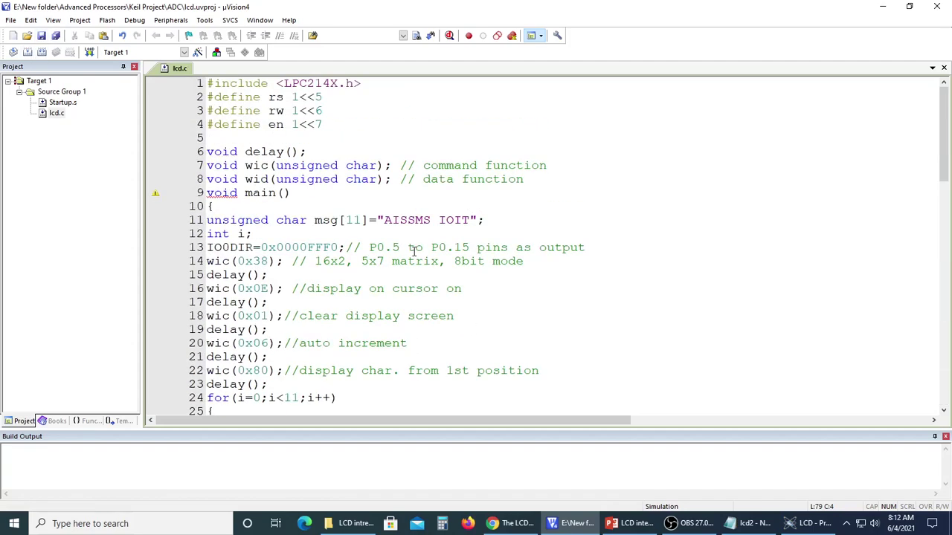
Translate and rebuild the lcd project until the HEX file is created with 0 errors, then return to Proteus
left_click(14, 53)
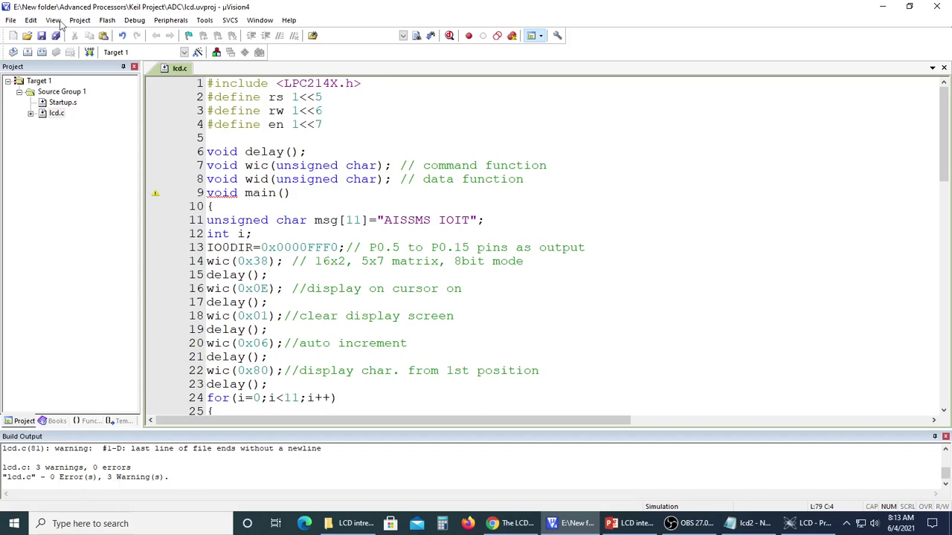
left_click(29, 56)
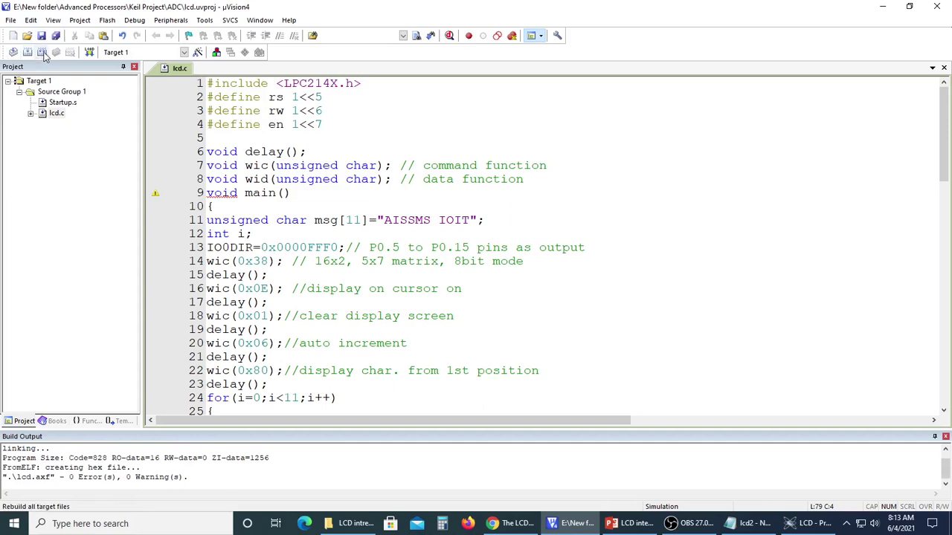
left_click(42, 53)
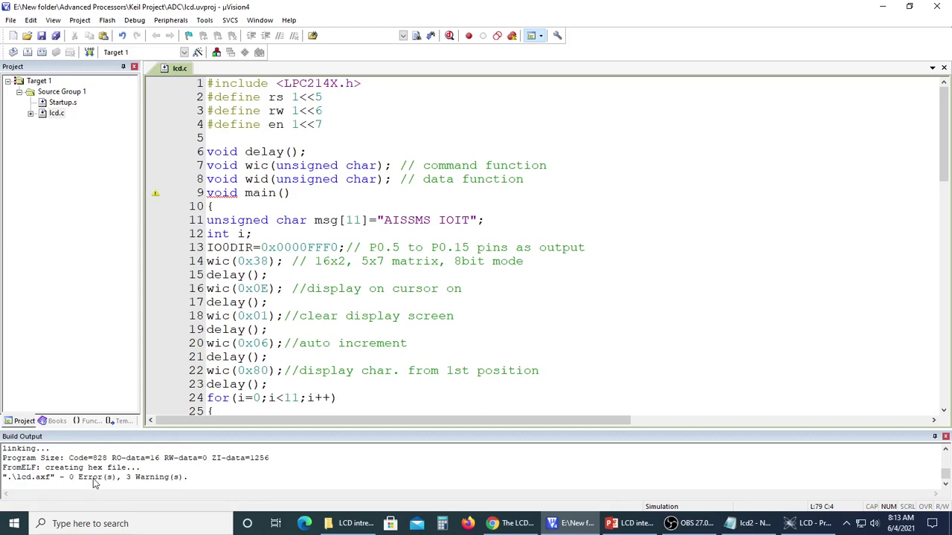
left_click(13, 52)
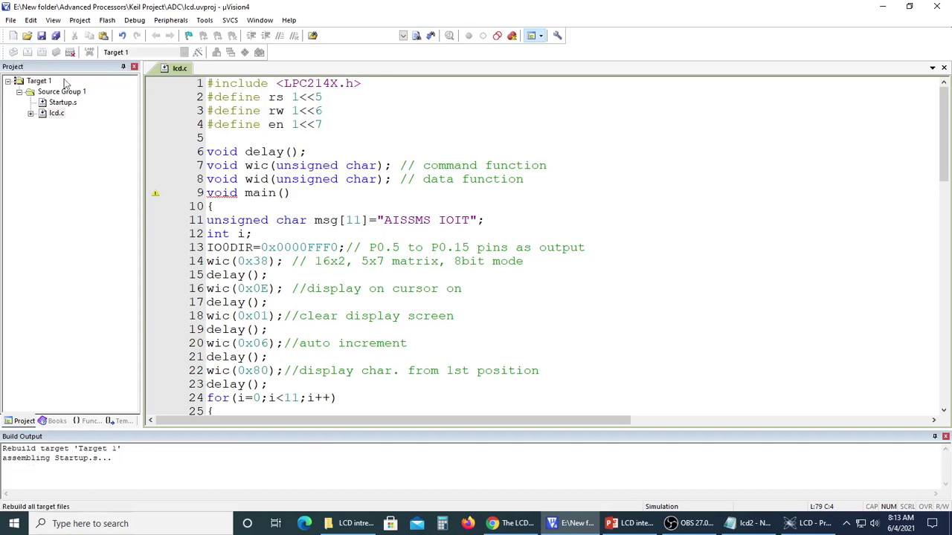
left_click(42, 52)
left_click(70, 470)
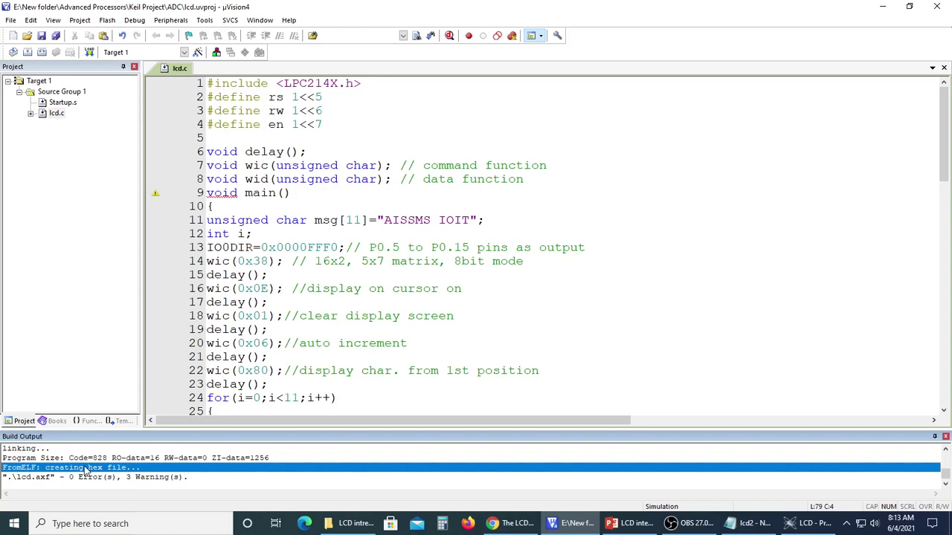
key("alt+Tab")
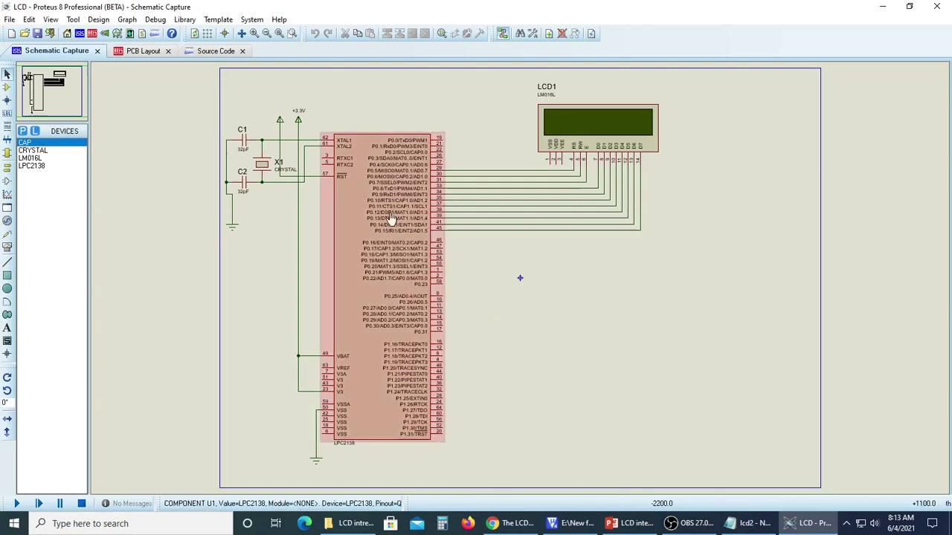
Give the LPC2138 the program file ADC\lcd.hex and a 12MHz clock frequency
double_click(370, 253)
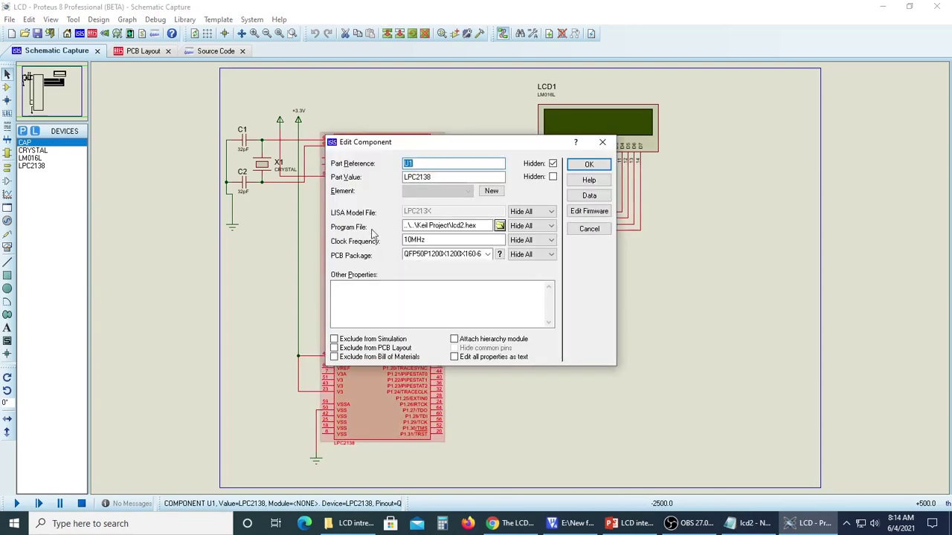
left_click(500, 226)
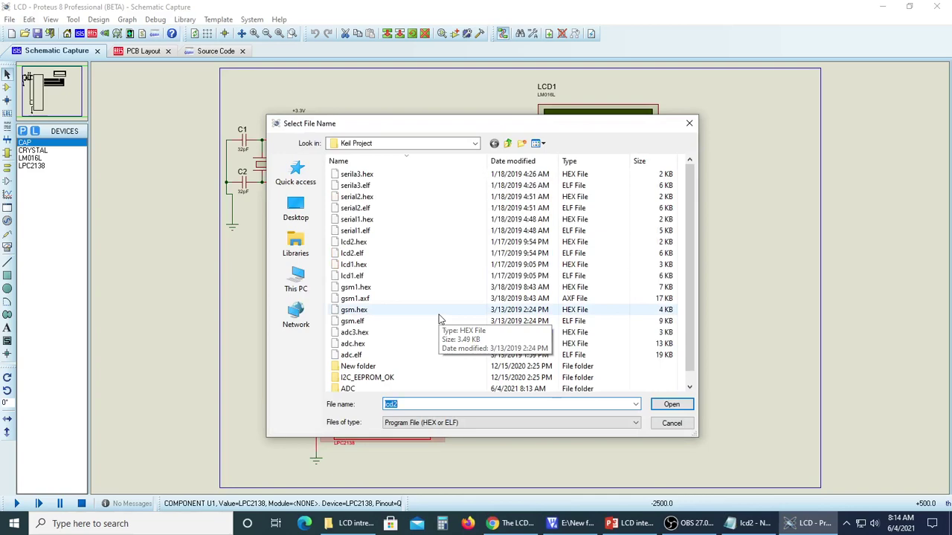
scroll(355, 372, "down", 1)
double_click(347, 376)
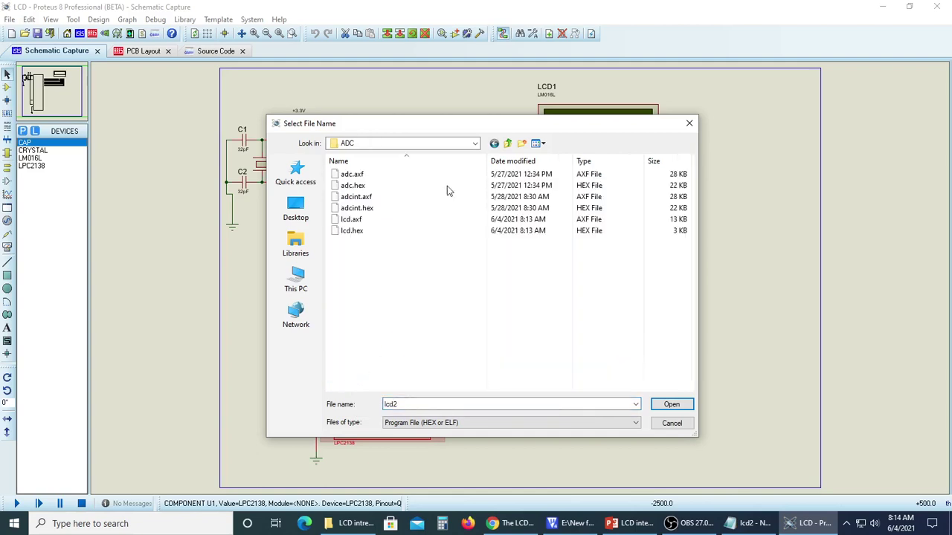
left_click(360, 231)
left_click(670, 405)
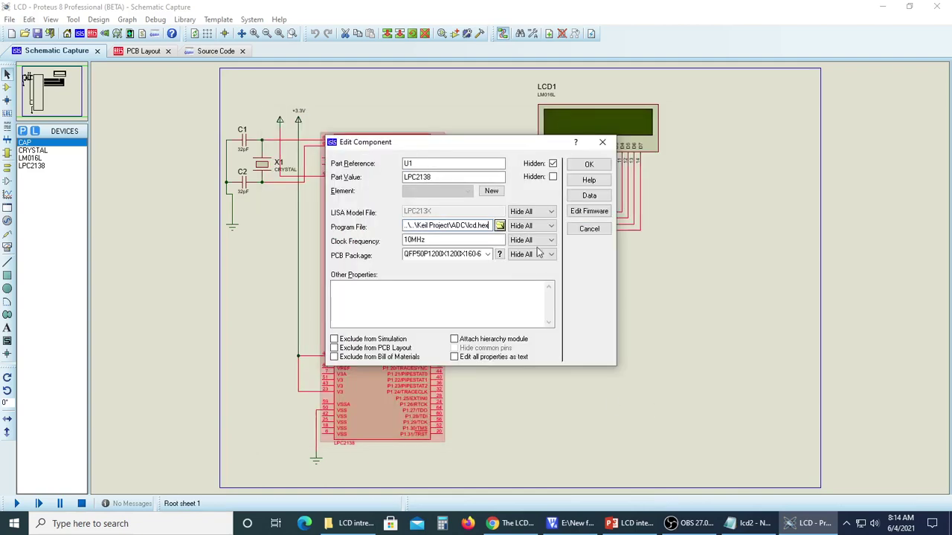
left_click(408, 239)
type("2")
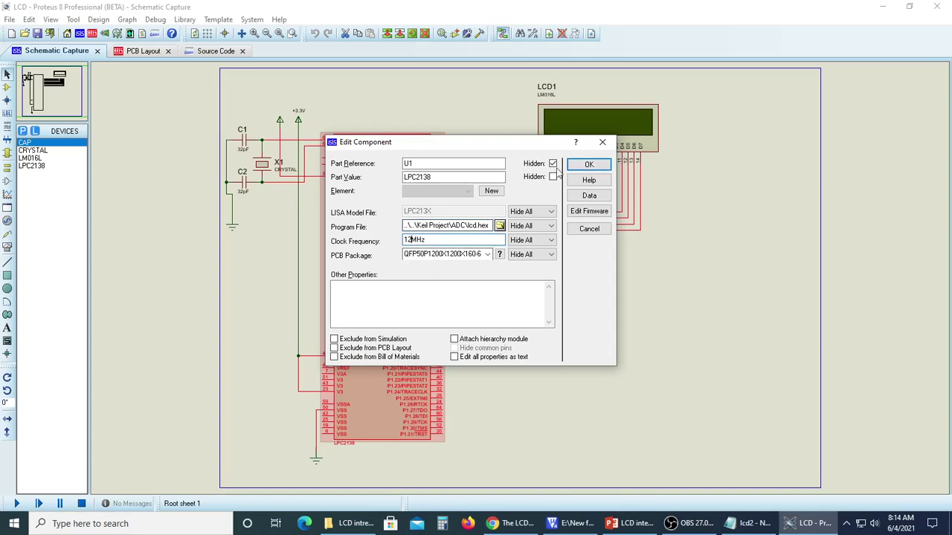
left_click(588, 165)
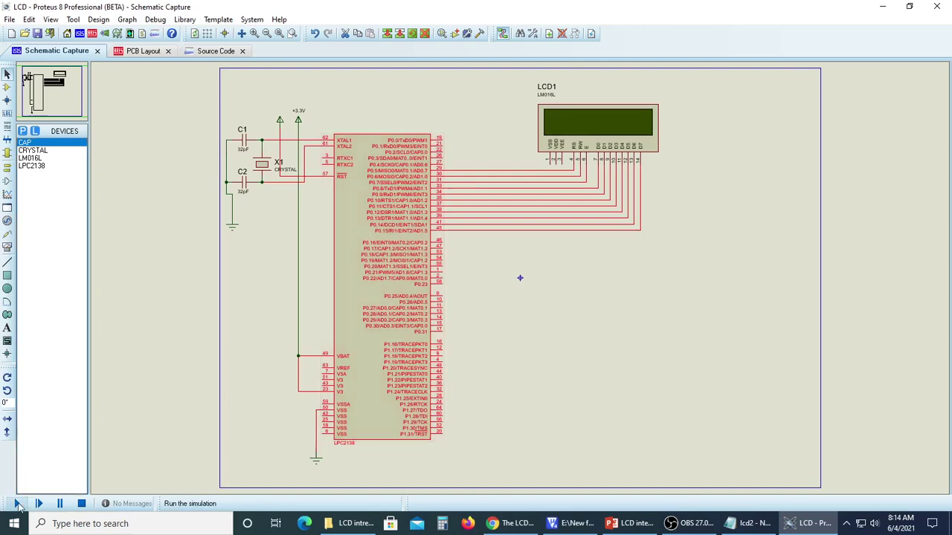
Run the simulation and zoom in on LCD1 to watch 'AISSMS IOIT' being written
left_click(19, 504)
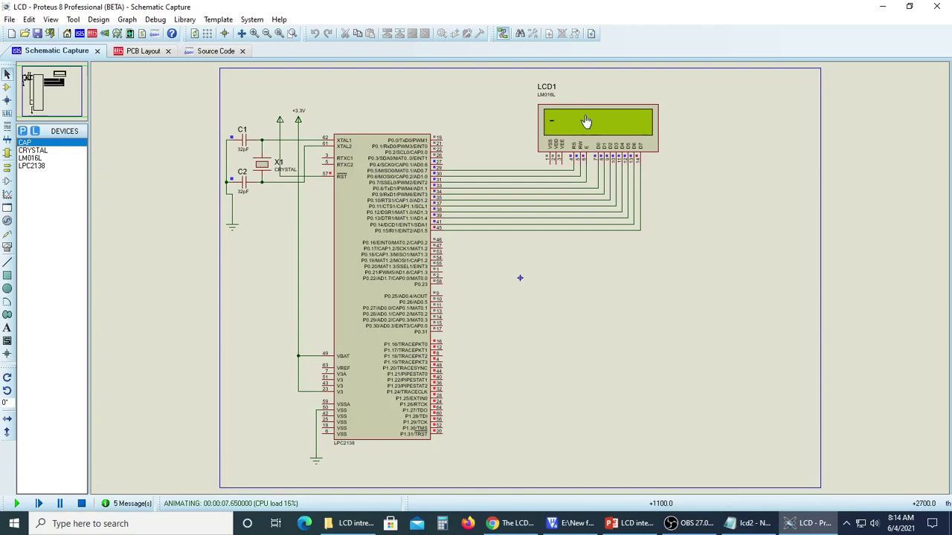
scroll(585, 122, "up", 1)
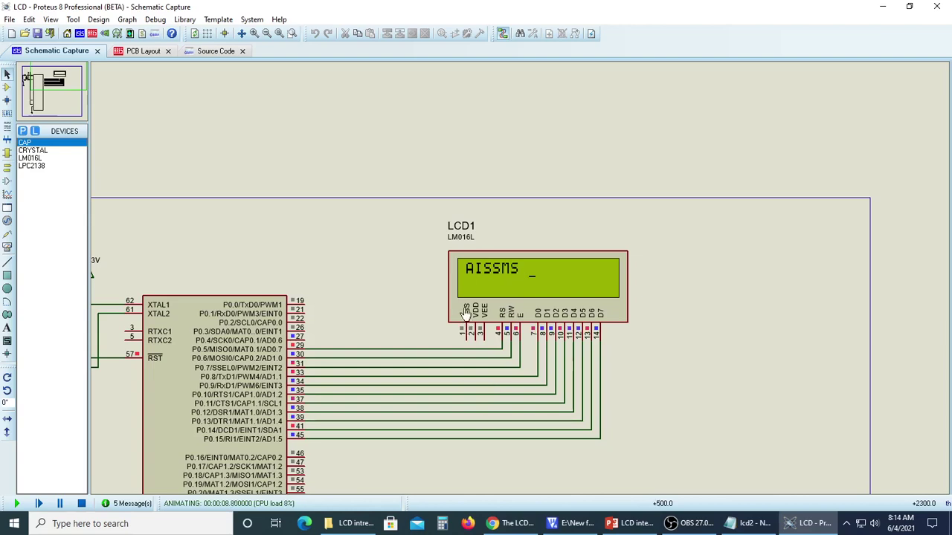
scroll(467, 308, "up", 1)
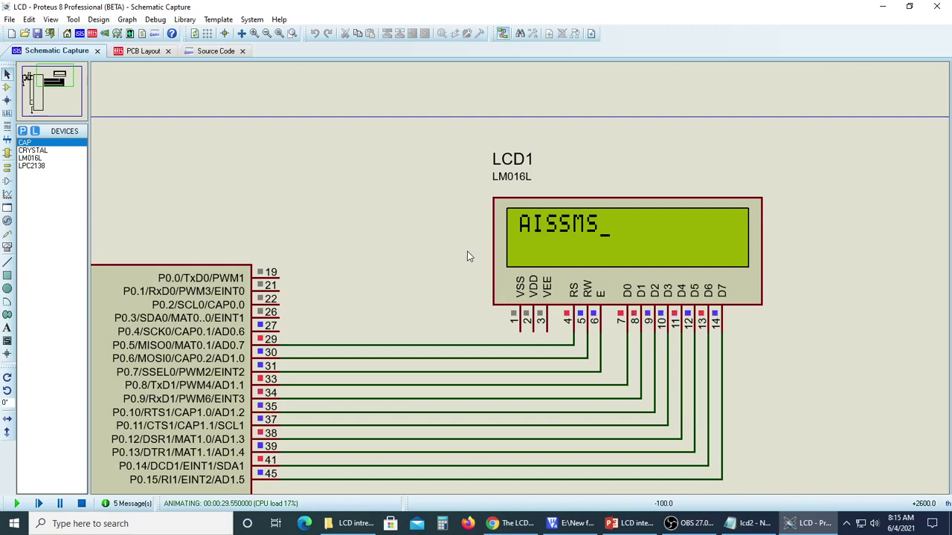
scroll(467, 251, "down", 1)
scroll(484, 261, "down", 1)
scroll(498, 269, "down", 1)
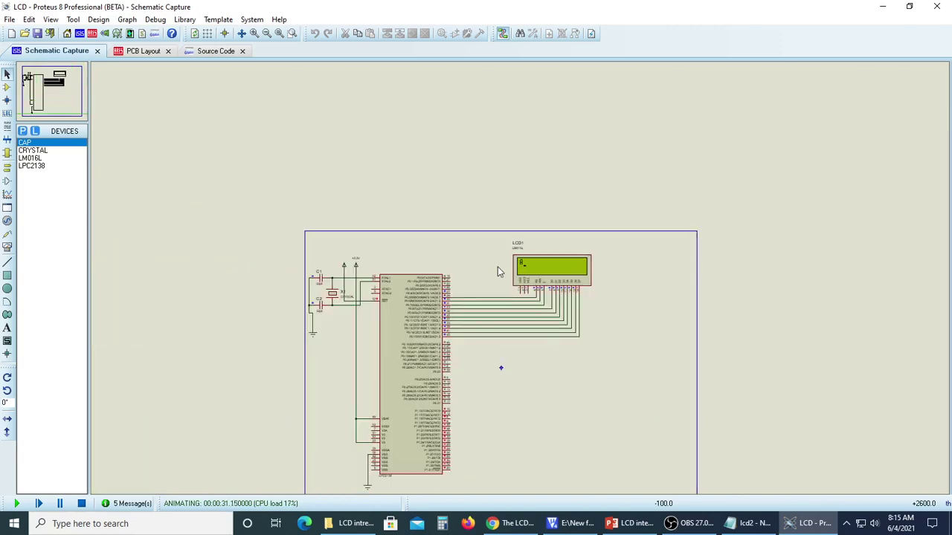
scroll(497, 282, "up", 2)
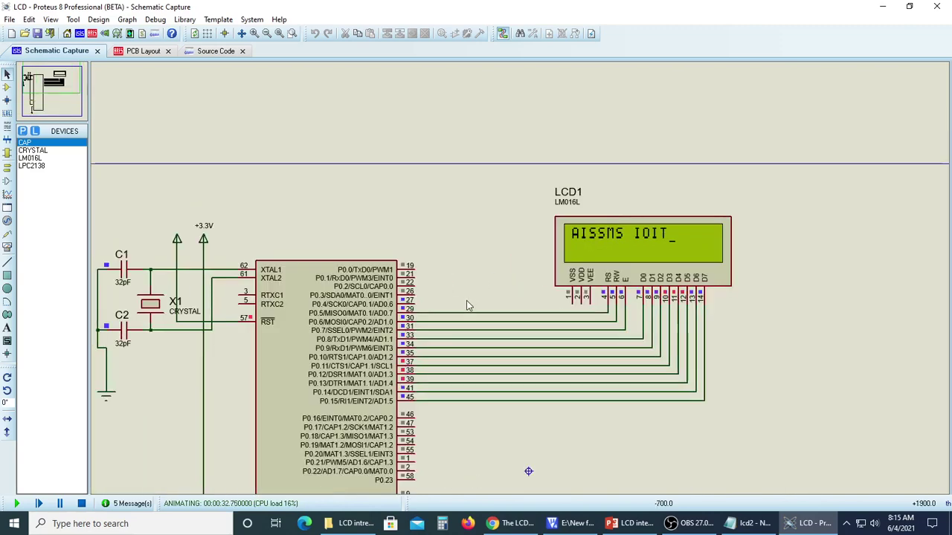